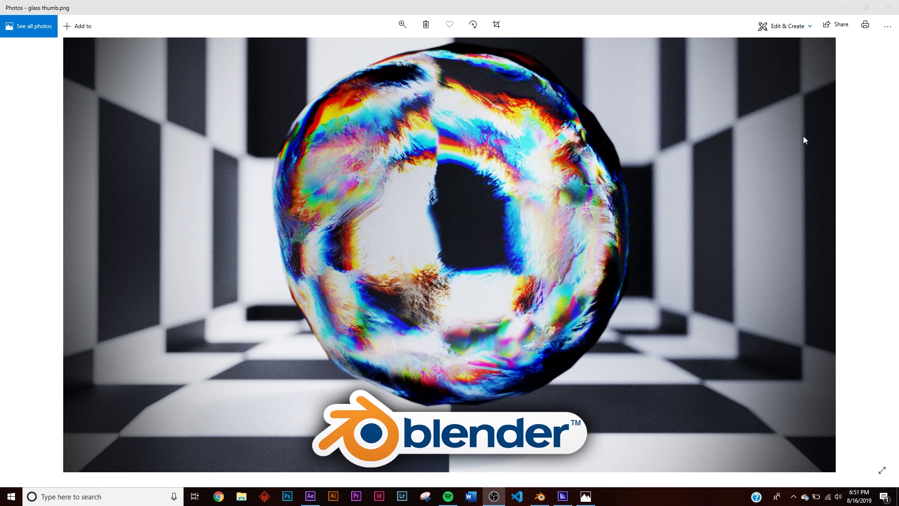
Minimize the reference image and view the finished glass scene in Blender.
{"action": "left_click", "coordinate": [844, 7]}
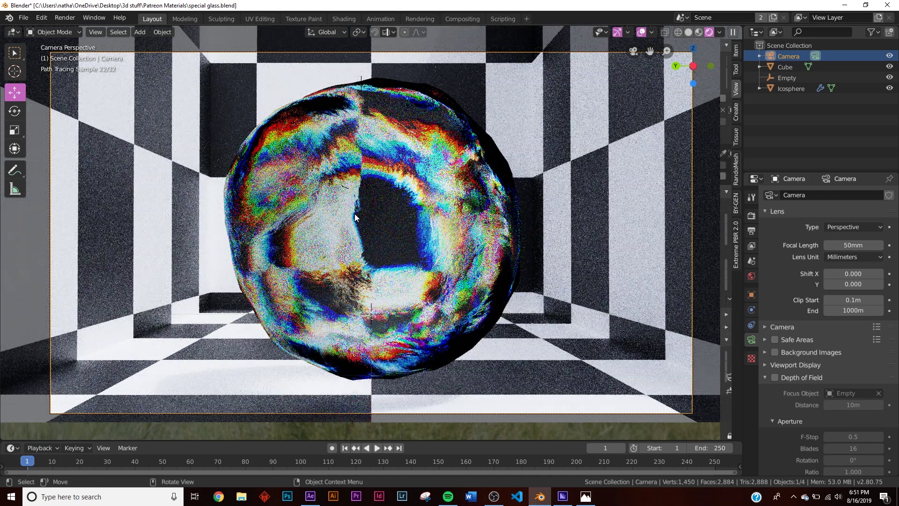
{"action": "key", "text": "z"}
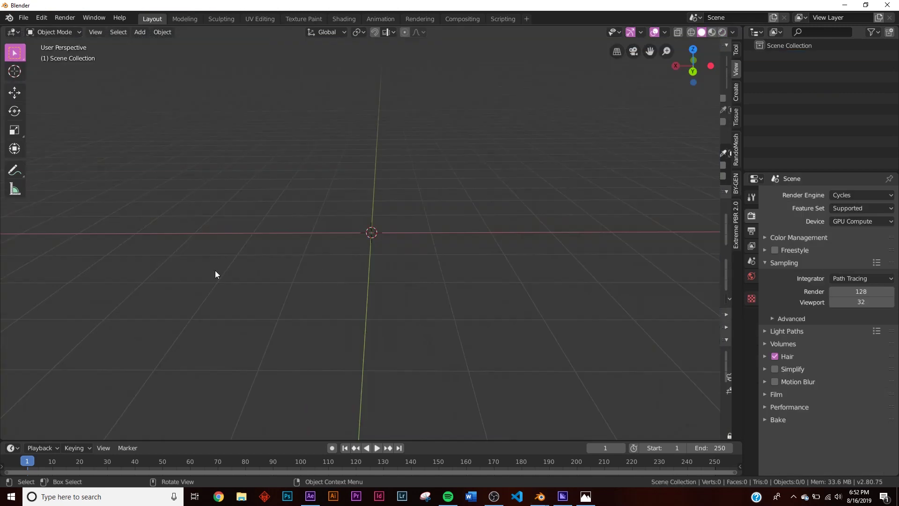
Add a UV sphere to the empty scene and subdivide its whole mesh once.
{"action": "middle_click_drag", "start_coordinate": [416, 221], "coordinate": [426, 221]}
{"action": "key", "text": "shift+a"}
{"action": "mouse_move", "coordinate": [427, 220]}
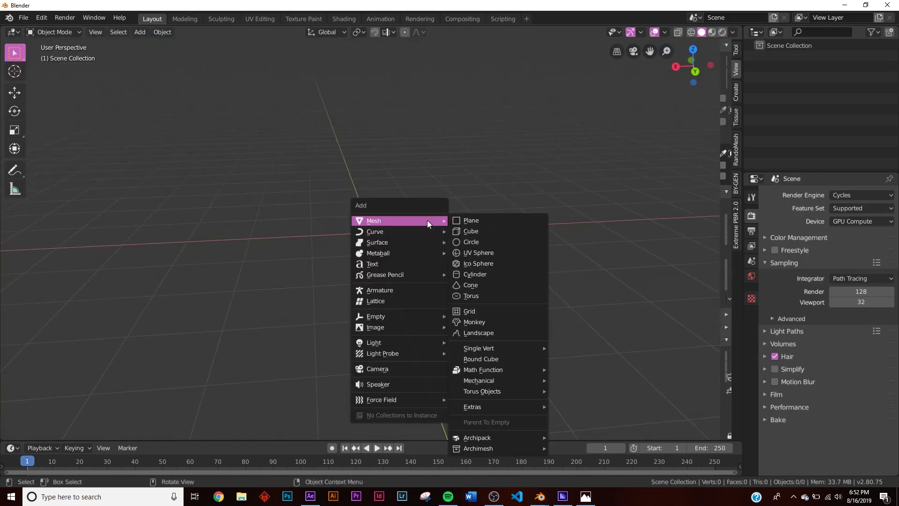
{"action": "left_click", "coordinate": [473, 252]}
{"action": "key", "text": "Tab"}
{"action": "right_click", "coordinate": [397, 237]}
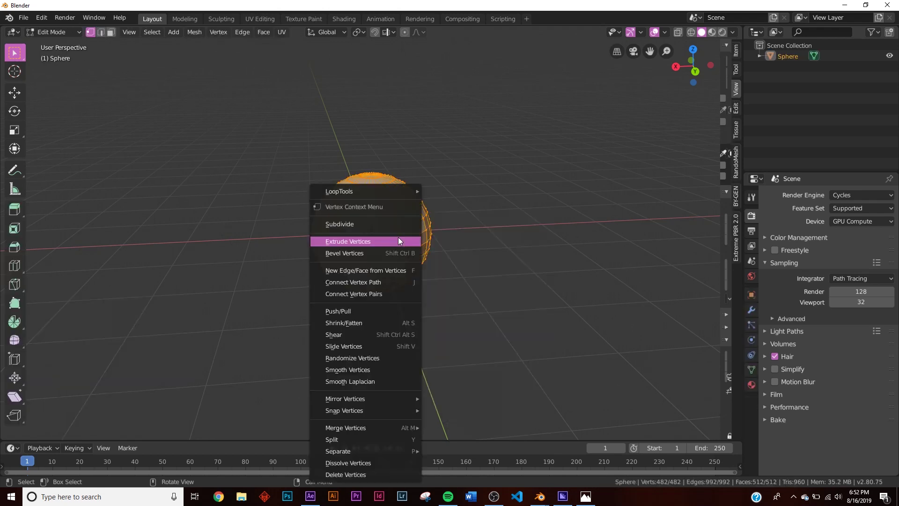
{"action": "left_click", "coordinate": [366, 224]}
{"action": "key", "text": "Tab"}
Apply smooth shading to the sphere.
{"action": "right_click", "coordinate": [403, 260]}
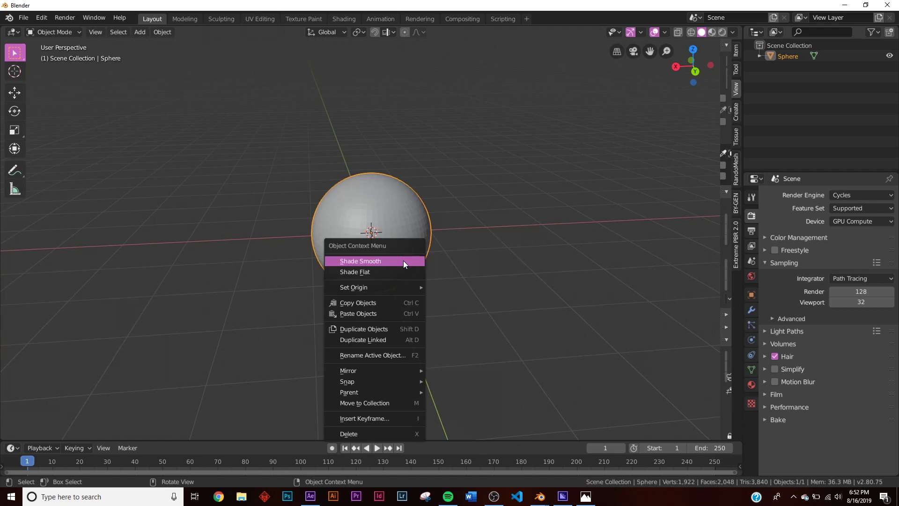
{"action": "left_click", "coordinate": [403, 261]}
{"action": "scroll", "coordinate": [406, 277], "scroll_direction": "up", "scroll_amount": 2}
{"action": "middle_click_drag", "start_coordinate": [408, 276], "coordinate": [392, 257]}
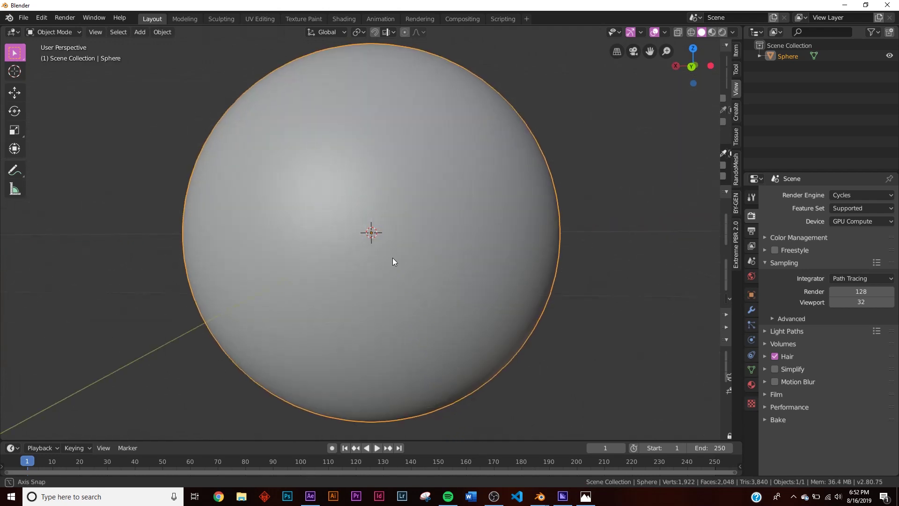
{"action": "scroll", "coordinate": [393, 258], "scroll_direction": "down", "scroll_amount": 1}
Switch to the Shading workspace, keep the viewport in Solid shading, and create a new material for the sphere.
{"action": "left_click", "coordinate": [346, 19]}
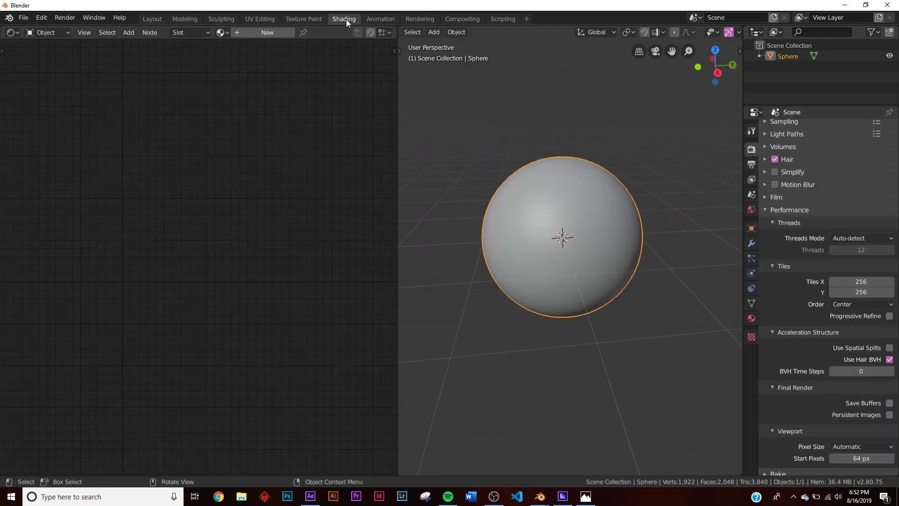
{"action": "key", "text": "z"}
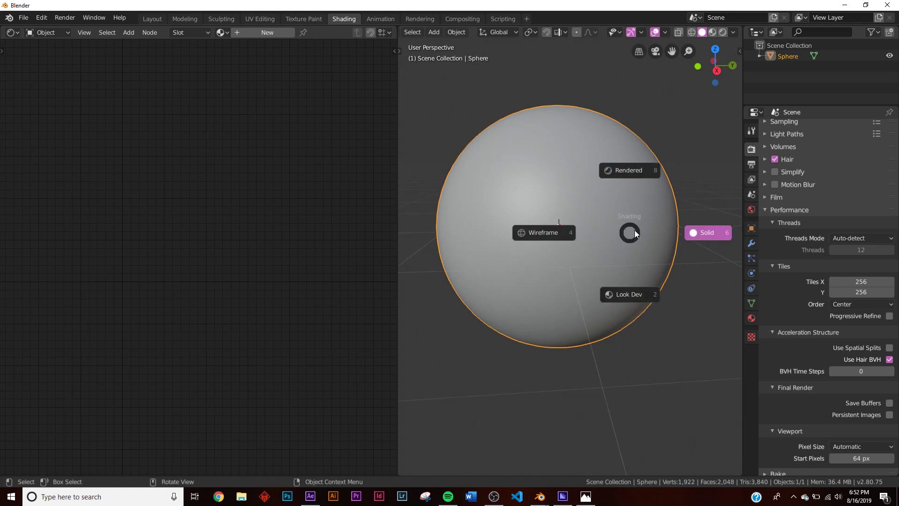
{"action": "left_click", "coordinate": [686, 232]}
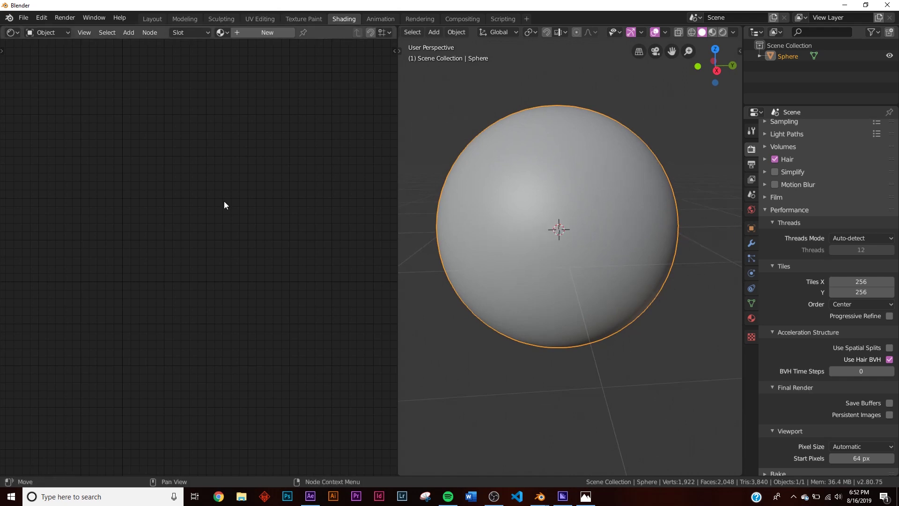
{"action": "left_click", "coordinate": [271, 33]}
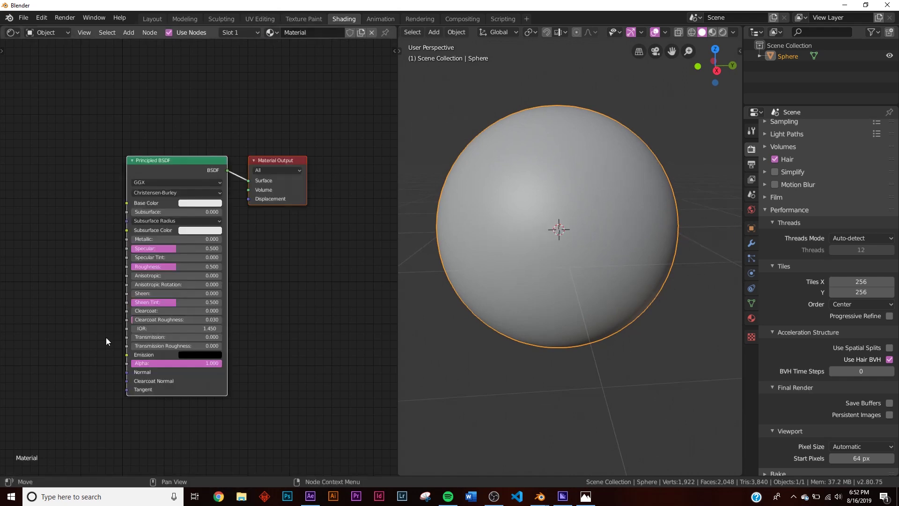
Replace the Principled BSDF with an Add Shader node placed before the Material Output.
{"action": "left_click", "coordinate": [188, 170]}
{"action": "key", "text": "x"}
{"action": "key", "text": "shift+a"}
{"action": "left_click", "coordinate": [186, 176]}
{"action": "type", "text": "add"}
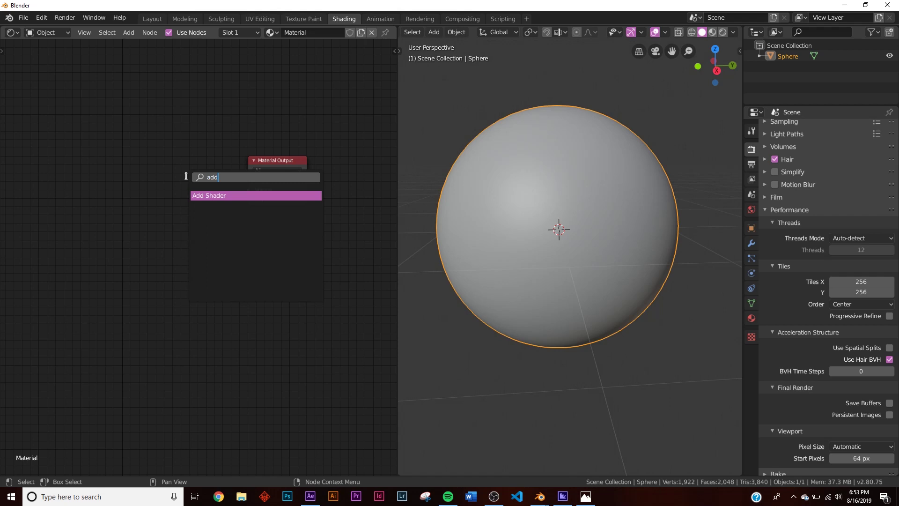
{"action": "key", "text": "Return"}
{"action": "left_click", "coordinate": [160, 177]}
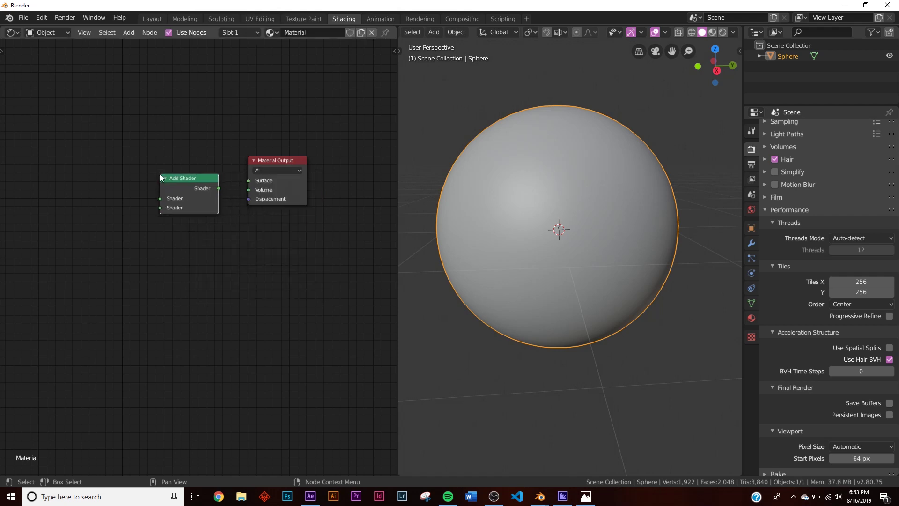
Duplicate the Add Shader, feed the copy into the original's second input, and connect the original to the Material Output's Surface.
{"action": "middle_click_drag", "start_coordinate": [203, 181], "coordinate": [235, 176]}
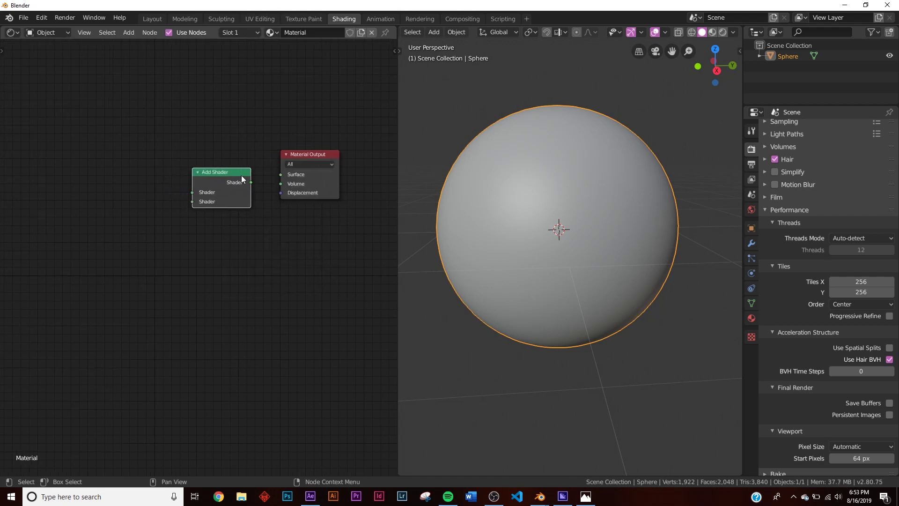
{"action": "key", "text": "shift+d"}
{"action": "left_click", "coordinate": [153, 222]}
{"action": "middle_click_drag", "start_coordinate": [175, 221], "coordinate": [160, 210]}
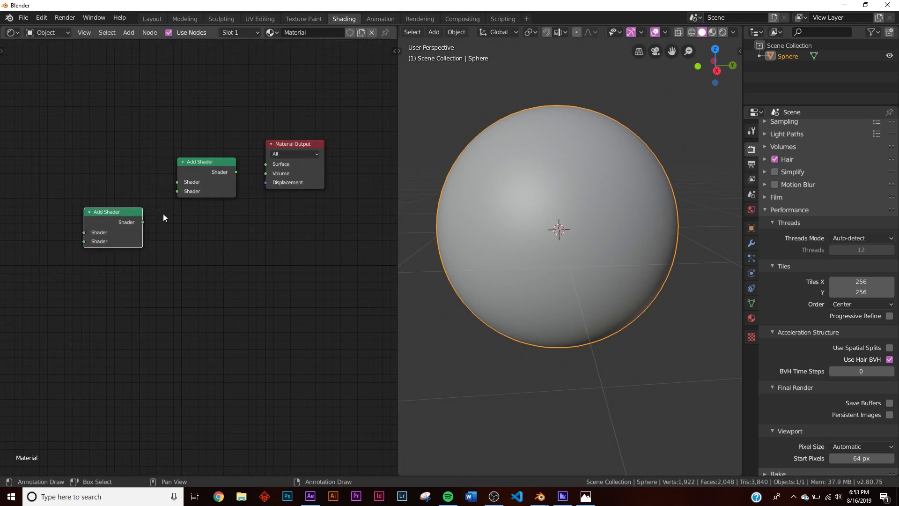
{"action": "left_click_drag", "start_coordinate": [236, 172], "coordinate": [265, 164]}
{"action": "left_click_drag", "start_coordinate": [142, 225], "coordinate": [185, 191]}
{"action": "middle_click_drag", "start_coordinate": [103, 240], "coordinate": [218, 230]}
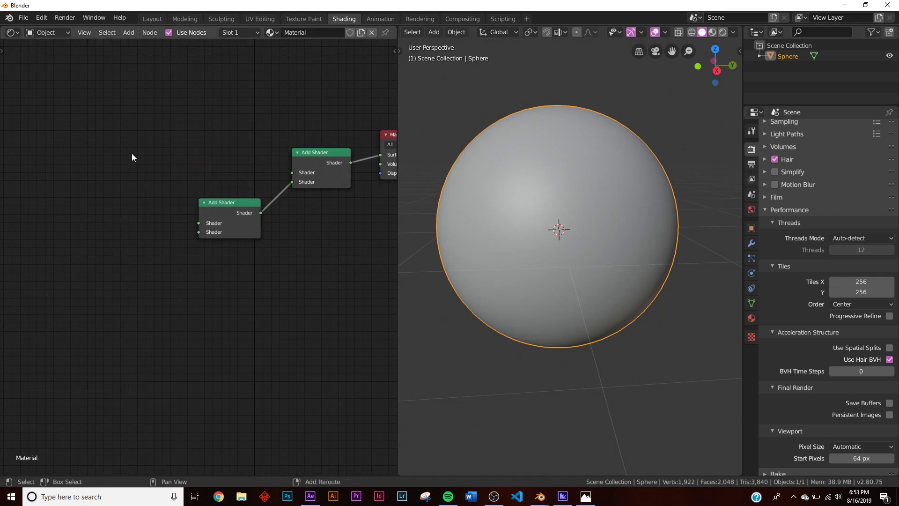
Add a Refraction BSDF and duplicate it twice, stacking the three nodes vertically beside the Add Shaders.
{"action": "key", "text": "shift+a"}
{"action": "type", "text": "ref"}
{"action": "left_click", "coordinate": [172, 181]}
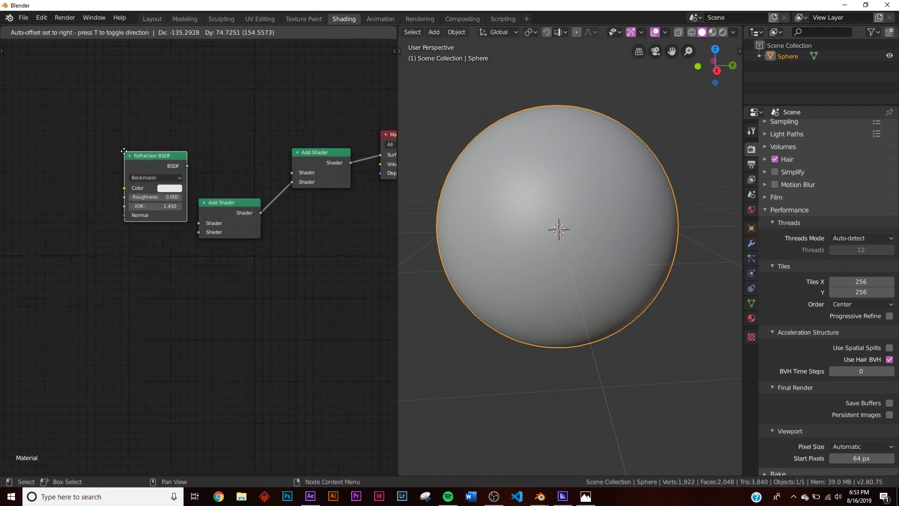
{"action": "left_click", "coordinate": [92, 111]}
{"action": "key", "text": "shift+d"}
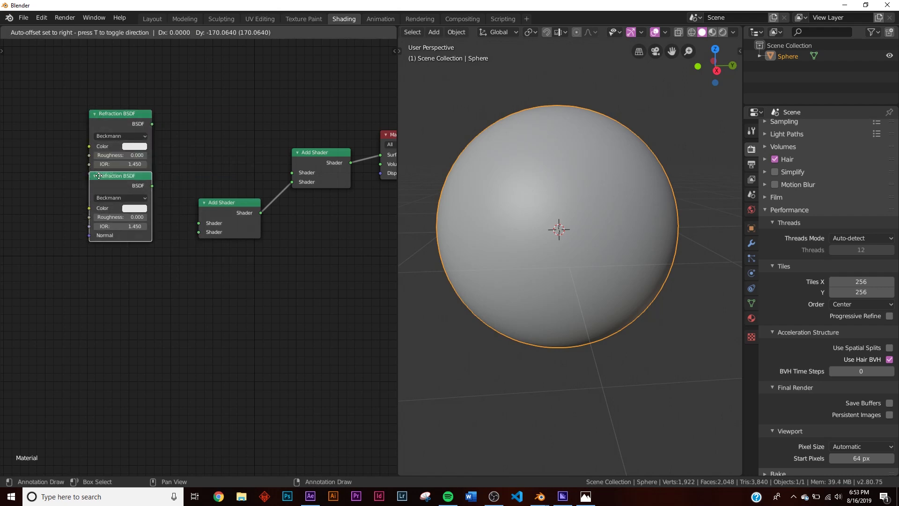
{"action": "left_click", "coordinate": [99, 191]}
{"action": "key", "text": "shift+d"}
{"action": "left_click", "coordinate": [94, 285]}
Connect the upper Refraction BSDF to the final Add Shader and the other two to the first Add Shader, aligning the lowest node.
{"action": "left_click_drag", "start_coordinate": [153, 124], "coordinate": [292, 172]}
{"action": "left_click_drag", "start_coordinate": [152, 201], "coordinate": [199, 223]}
{"action": "left_click_drag", "start_coordinate": [147, 295], "coordinate": [199, 232]}
{"action": "mouse_move", "coordinate": [203, 269]}
{"action": "middle_mouse_down"}
{"action": "mouse_move", "coordinate": [213, 272]}
{"action": "mouse_move", "coordinate": [194, 266]}
{"action": "middle_mouse_up"}
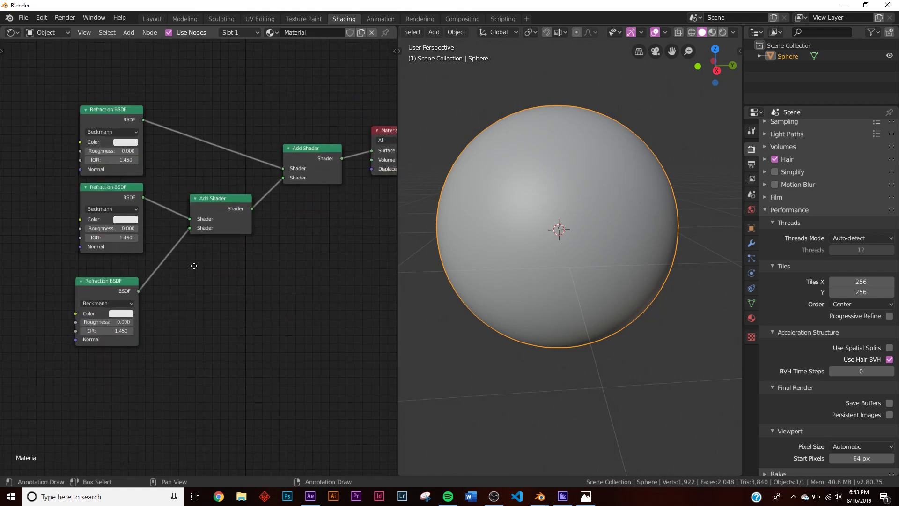
{"action": "left_click_drag", "start_coordinate": [124, 288], "coordinate": [147, 272]}
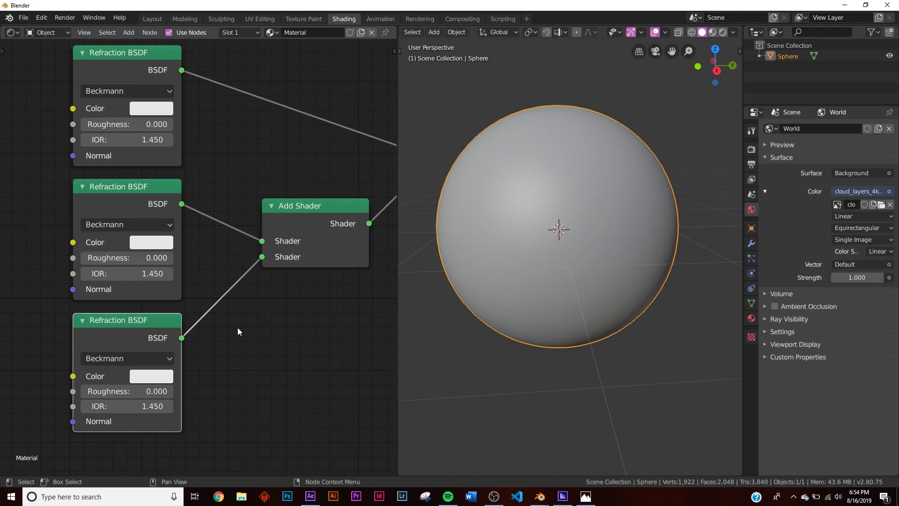
Preview the refractive sphere against the environment in Rendered shading and return the viewport to Solid.
{"action": "key", "text": "z"}
{"action": "left_click", "coordinate": [655, 212]}
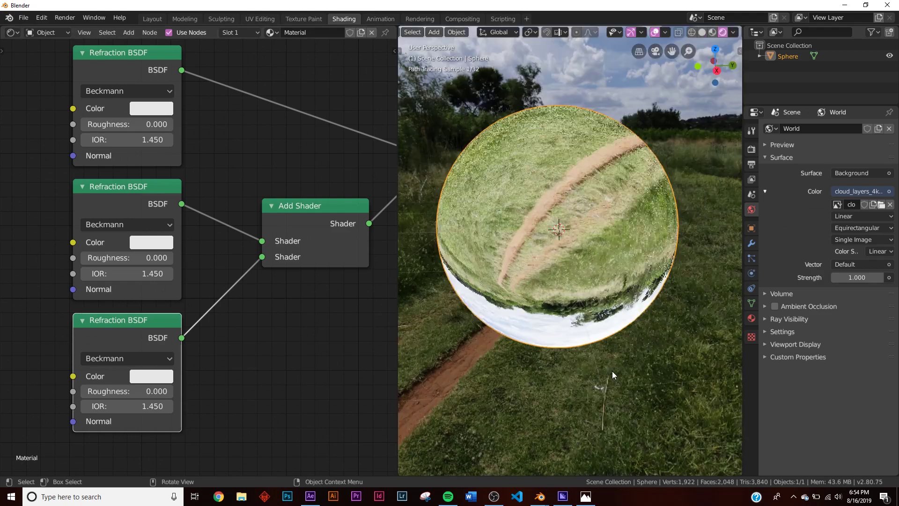
{"action": "mouse_move", "coordinate": [591, 302]}
{"action": "middle_mouse_down"}
{"action": "mouse_move", "coordinate": [569, 308]}
{"action": "mouse_move", "coordinate": [560, 299]}
{"action": "mouse_move", "coordinate": [615, 265]}
{"action": "mouse_move", "coordinate": [594, 292]}
{"action": "middle_mouse_up"}
{"action": "key", "text": "z"}
{"action": "left_click", "coordinate": [657, 294]}
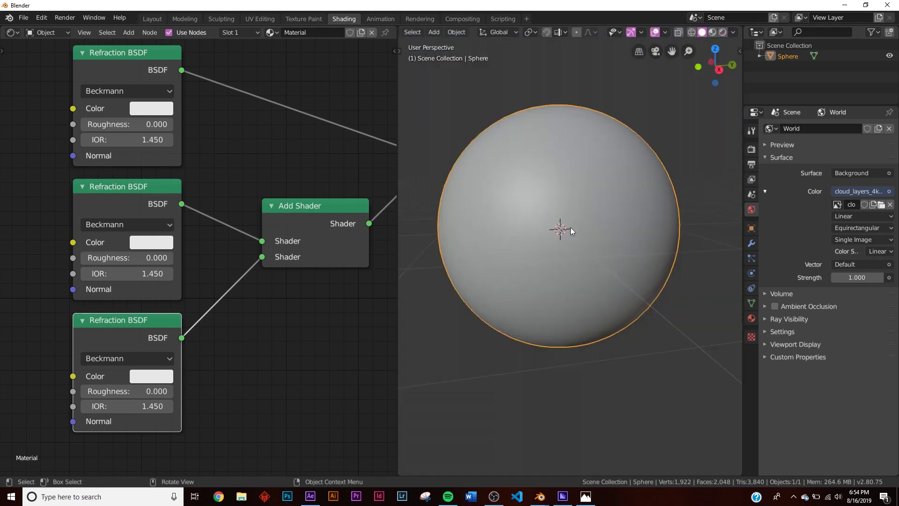
Set the upper Refraction BSDF's color to pure red with RGB values 1.000, 0.000, 0.000.
{"action": "left_click", "coordinate": [137, 107]}
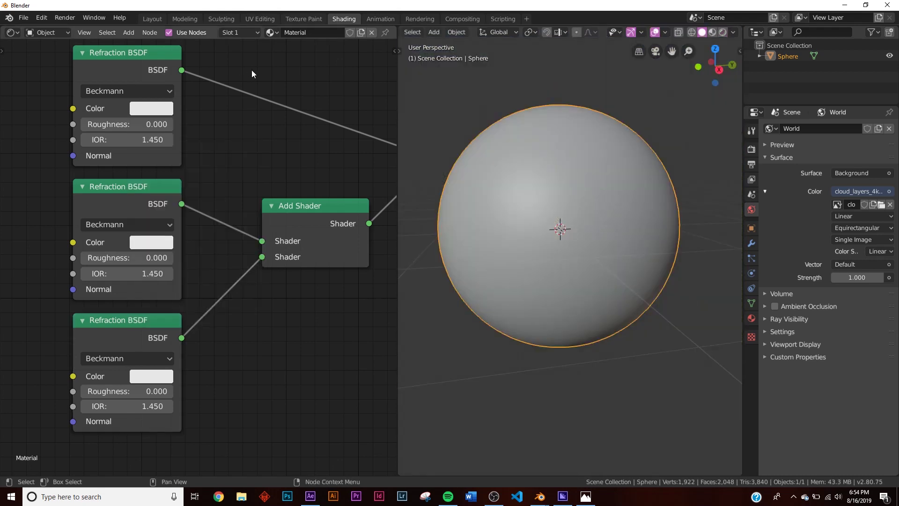
{"action": "left_click", "coordinate": [166, 108]}
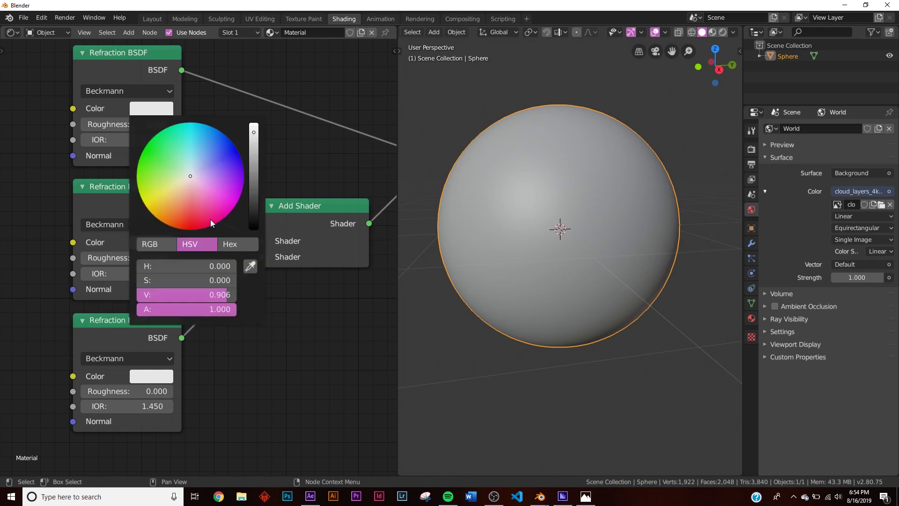
{"action": "left_click", "coordinate": [167, 245]}
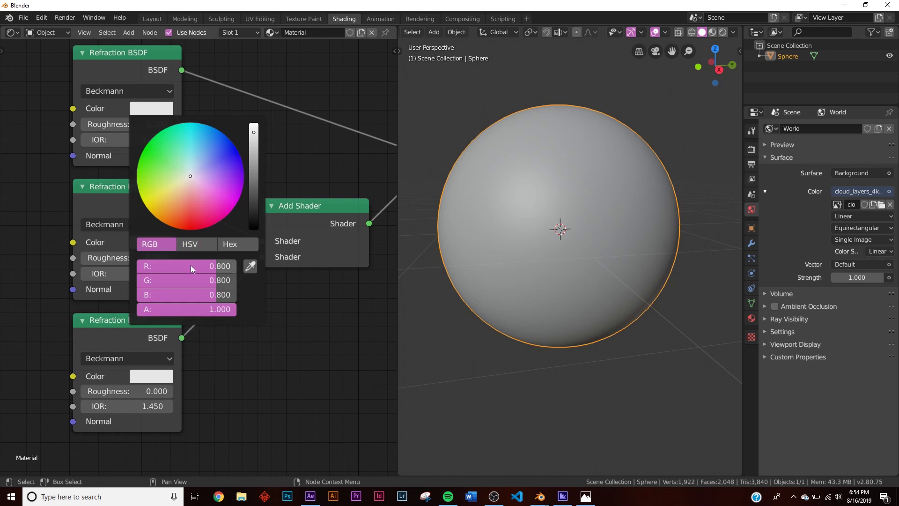
{"action": "left_click_drag", "start_coordinate": [197, 284], "coordinate": [138, 295]}
{"action": "mouse_move", "coordinate": [197, 266]}
{"action": "left_mouse_down"}
{"action": "mouse_move", "coordinate": [137, 266]}
{"action": "mouse_move", "coordinate": [201, 266]}
{"action": "left_mouse_up"}
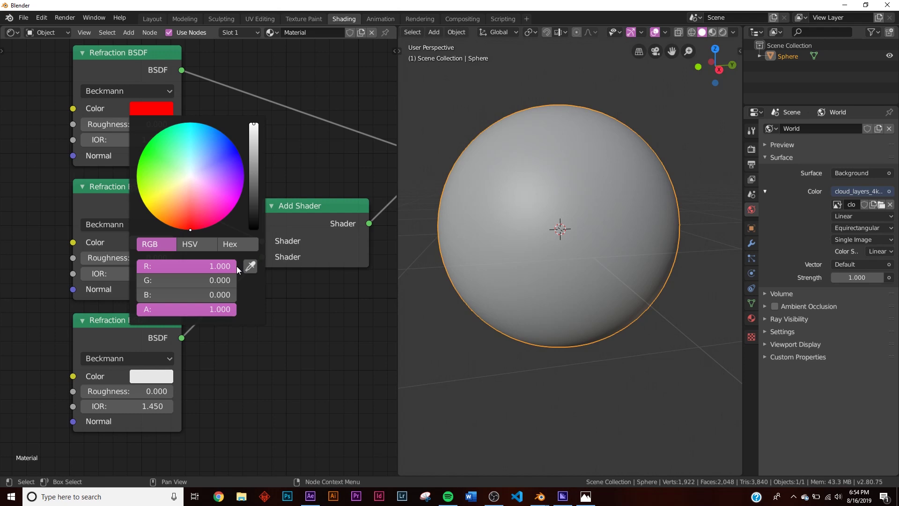
Try a red value of 0.702 on the upper Refraction BSDF's color and restore it to 1.000.
{"action": "left_click_drag", "start_coordinate": [226, 267], "coordinate": [197, 267]}
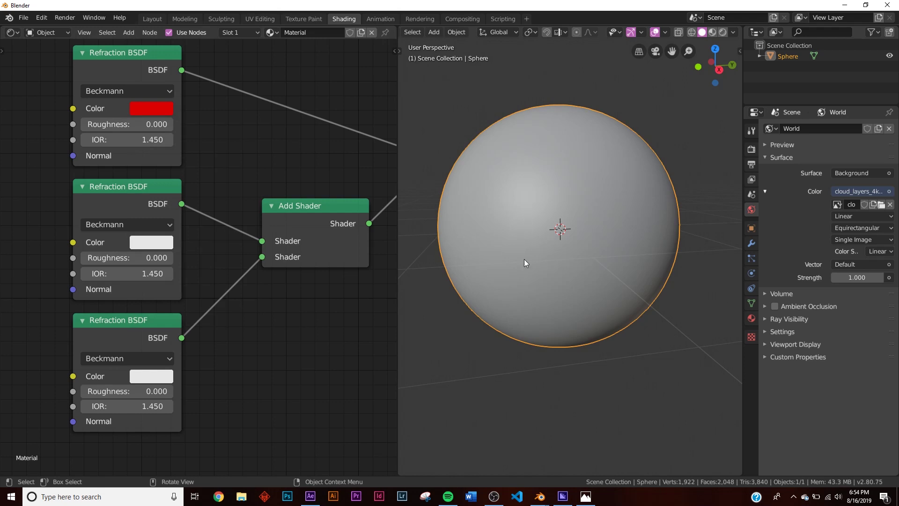
{"action": "left_click", "coordinate": [138, 108]}
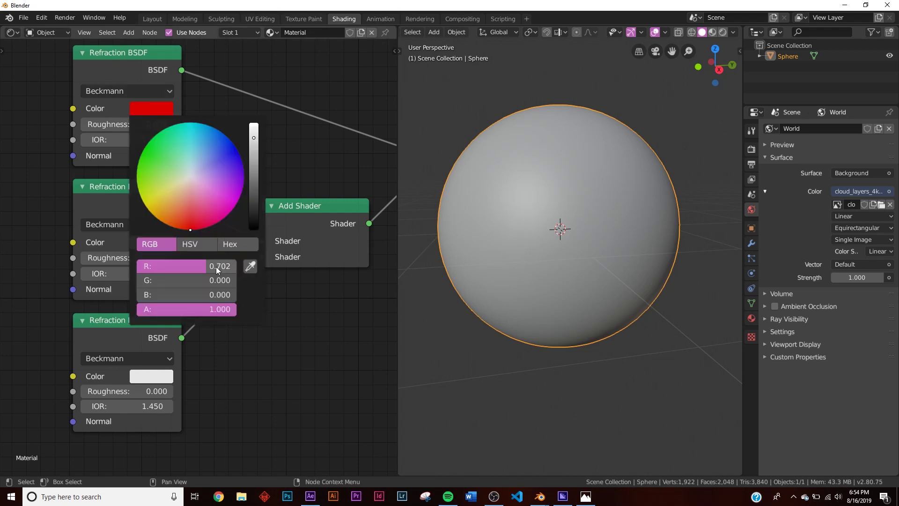
{"action": "left_click_drag", "start_coordinate": [195, 269], "coordinate": [215, 268]}
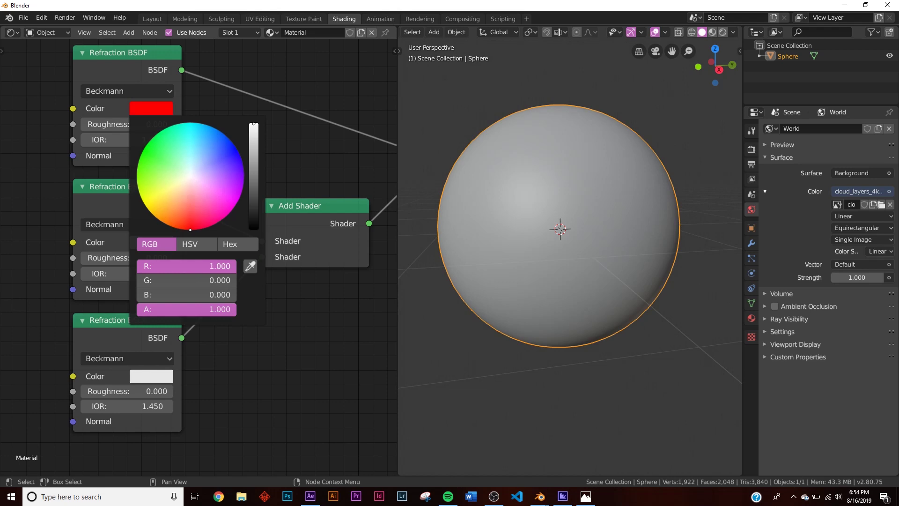
Set the middle Refraction BSDF's color to pure green by removing its red and blue components.
{"action": "left_click", "coordinate": [167, 242]}
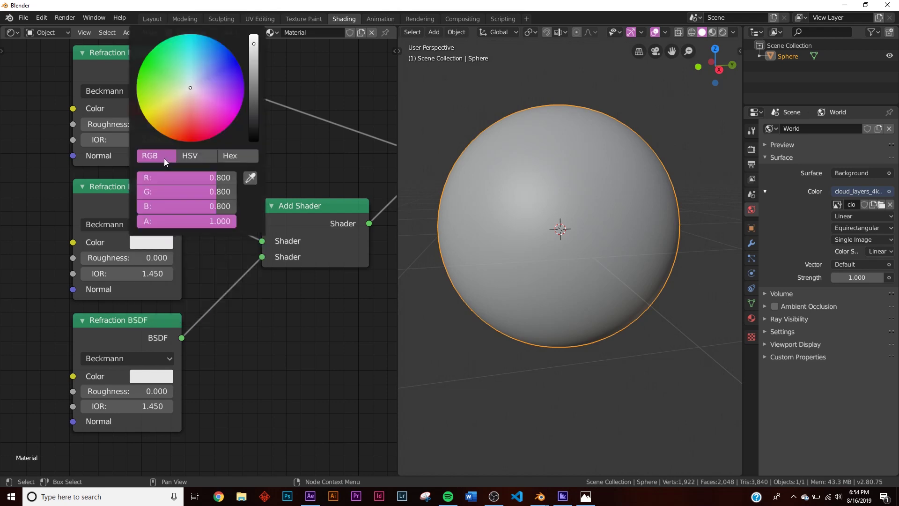
{"action": "left_click_drag", "start_coordinate": [213, 180], "coordinate": [133, 180]}
{"action": "left_click_drag", "start_coordinate": [226, 194], "coordinate": [137, 207]}
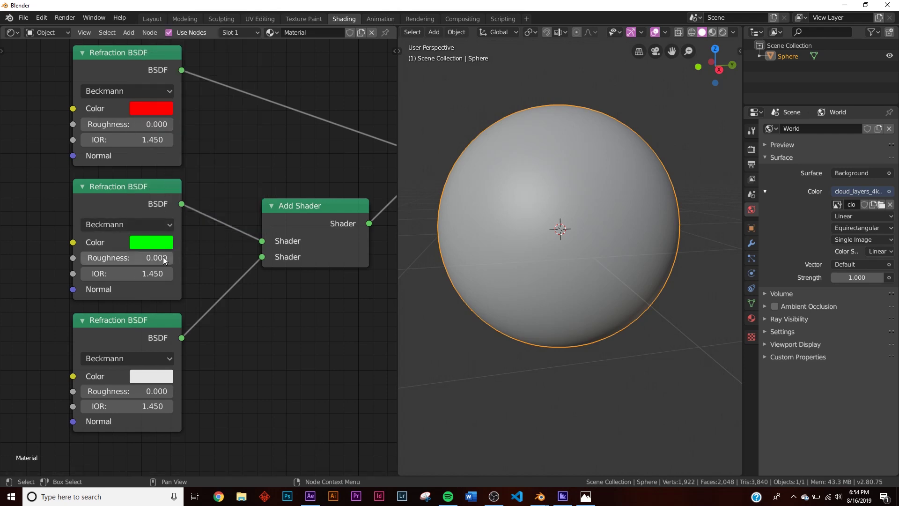
Set the lowest Refraction BSDF's color to pure blue by removing red and green and maximizing blue.
{"action": "left_click", "coordinate": [144, 379]}
{"action": "left_click_drag", "start_coordinate": [218, 309], "coordinate": [94, 325]}
{"action": "left_click_drag", "start_coordinate": [174, 340], "coordinate": [237, 340]}
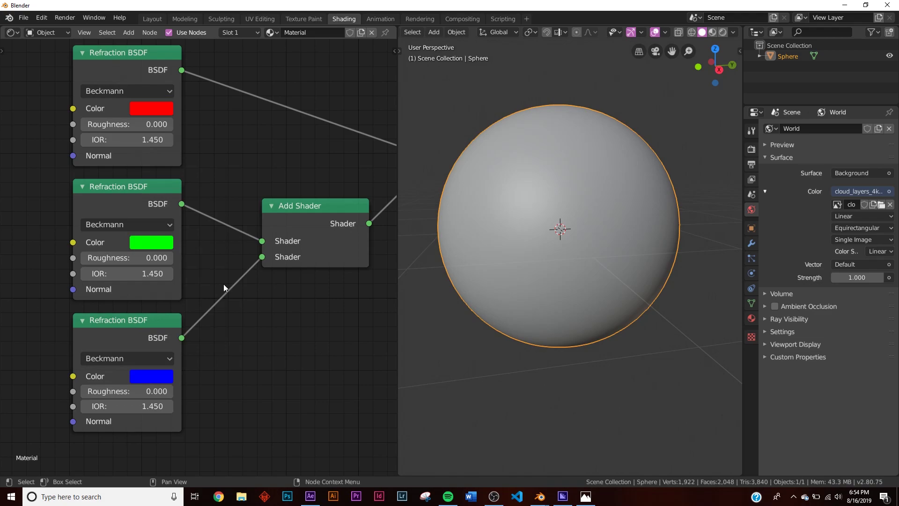
Switch the viewport to Rendered shading and inspect the sphere's combined RGB refraction from several angles.
{"action": "key", "text": "z"}
{"action": "left_click", "coordinate": [522, 209]}
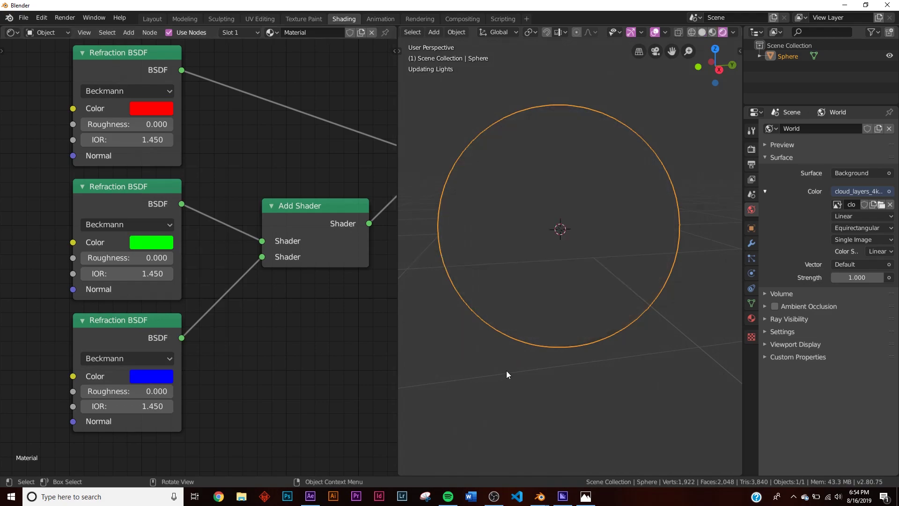
{"action": "middle_click_drag", "start_coordinate": [546, 364], "coordinate": [546, 400]}
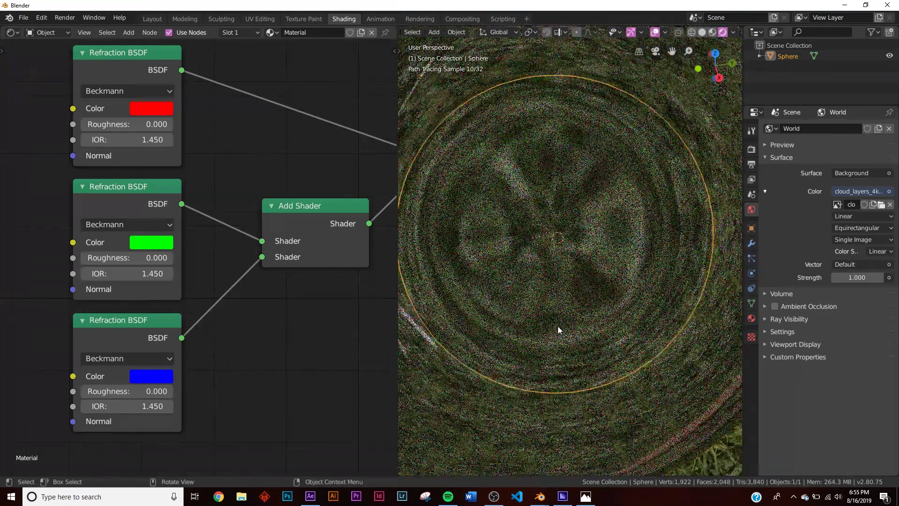
{"action": "middle_click_drag", "start_coordinate": [558, 326], "coordinate": [589, 271]}
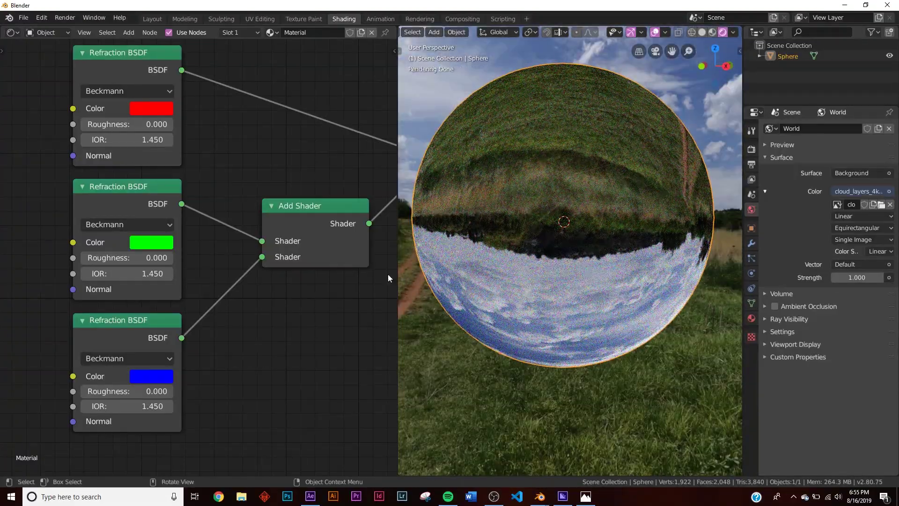
Try IOR values such as 0.950 and 4.950 on the middle Refraction BSDF and return the viewport to Solid shading.
{"action": "left_click_drag", "start_coordinate": [134, 272], "coordinate": [112, 273]}
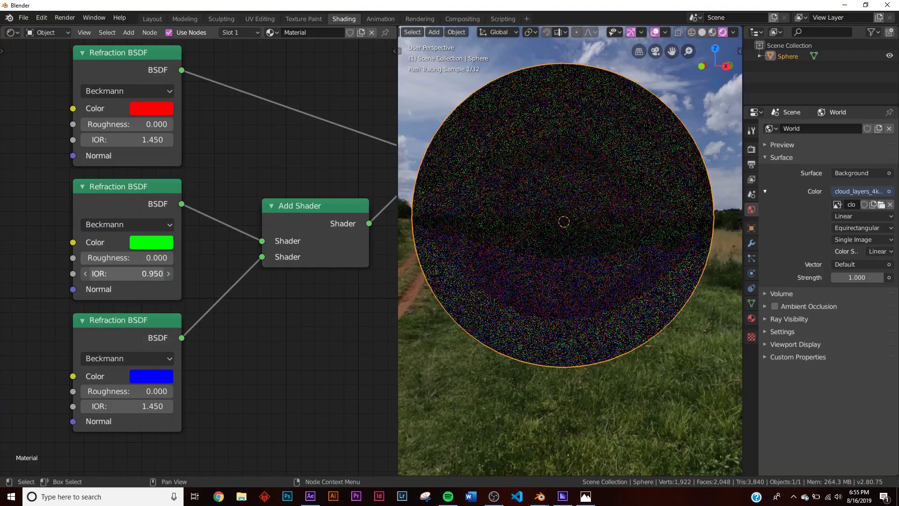
{"action": "left_click", "coordinate": [136, 273]}
{"action": "type", "text": "4.25"}
{"action": "key", "text": "Return"}
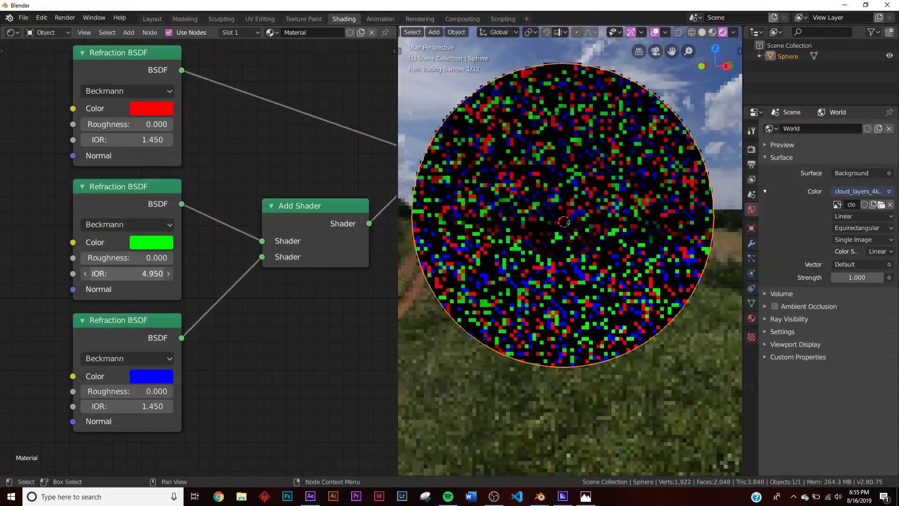
{"action": "key", "text": "ctrl+z"}
{"action": "key", "text": "z"}
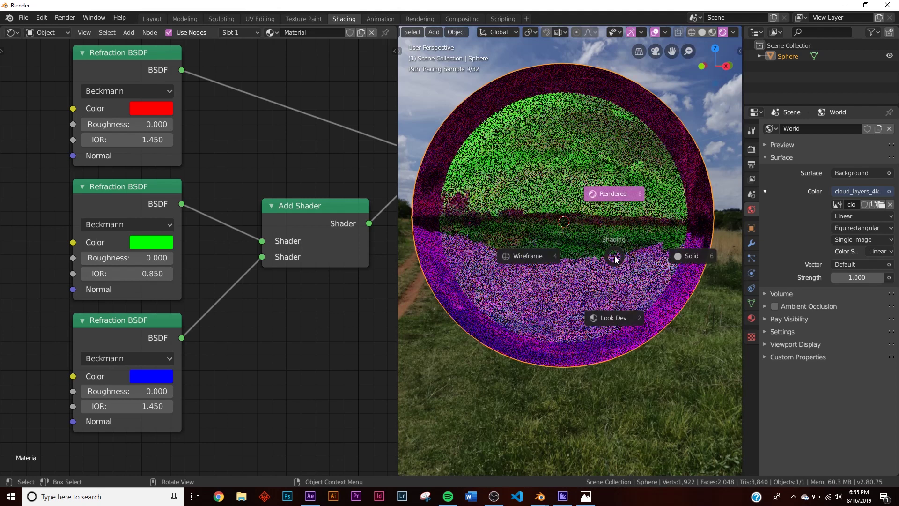
{"action": "left_click", "coordinate": [686, 256]}
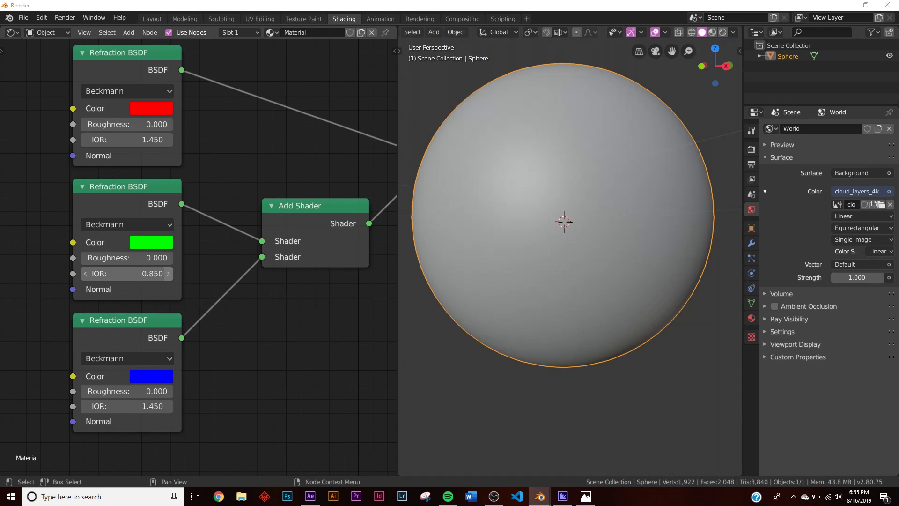
{"action": "middle_click_drag", "start_coordinate": [582, 218], "coordinate": [583, 220]}
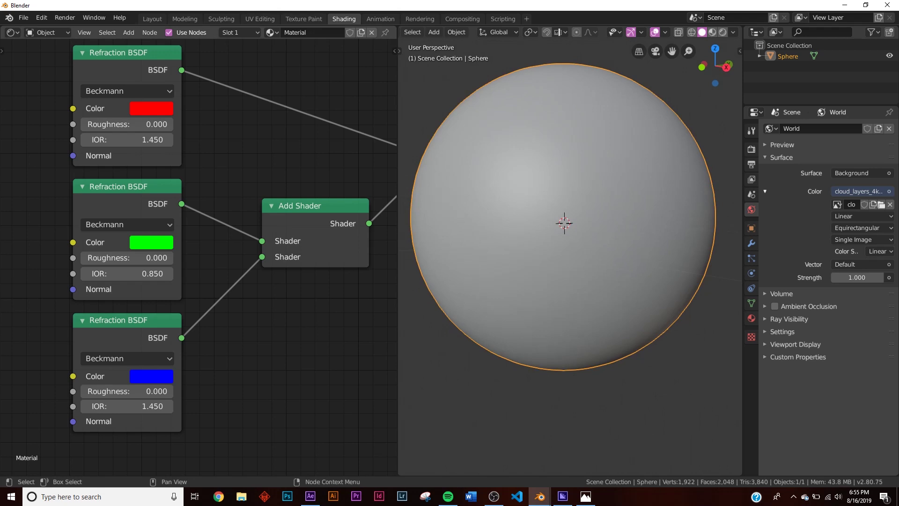
Set the IOR to 1.400 on the red, 1.450 on the green and 1.500 on the blue Refraction BSDF.
{"action": "left_click_drag", "start_coordinate": [144, 140], "coordinate": [141, 142]}
{"action": "left_click", "coordinate": [142, 273]}
{"action": "type", "text": "1.45"}
{"action": "key", "text": "Return"}
{"action": "left_click", "coordinate": [142, 405]}
{"action": "type", "text": "1.45"}
{"action": "key", "text": "BackSpace"}
{"action": "key", "text": "BackSpace"}
{"action": "type", "text": "5"}
{"action": "key", "text": "Return"}
Inspect the sphere's color dispersion in Rendered shading from several angles and return the viewport to Solid shading.
{"action": "key", "text": "z"}
{"action": "left_click", "coordinate": [529, 178]}
{"action": "left_click", "coordinate": [590, 390]}
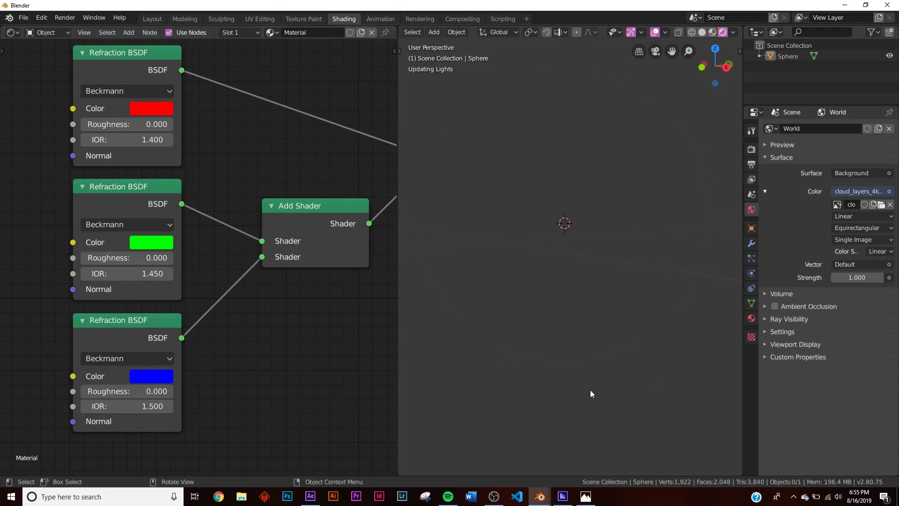
{"action": "mouse_move", "coordinate": [589, 389]}
{"action": "middle_mouse_down"}
{"action": "mouse_move", "coordinate": [589, 374]}
{"action": "mouse_move", "coordinate": [591, 398]}
{"action": "mouse_move", "coordinate": [589, 374]}
{"action": "mouse_move", "coordinate": [606, 374]}
{"action": "mouse_move", "coordinate": [651, 346]}
{"action": "mouse_move", "coordinate": [625, 427]}
{"action": "mouse_move", "coordinate": [622, 342]}
{"action": "mouse_move", "coordinate": [618, 355]}
{"action": "middle_mouse_up"}
{"action": "middle_click_drag", "start_coordinate": [456, 277], "coordinate": [580, 267]}
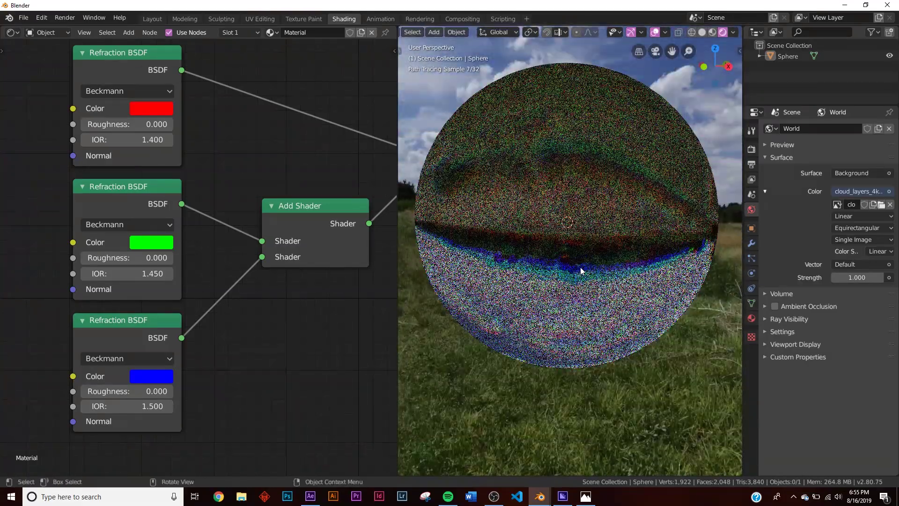
{"action": "key", "text": "z"}
{"action": "left_click", "coordinate": [627, 269]}
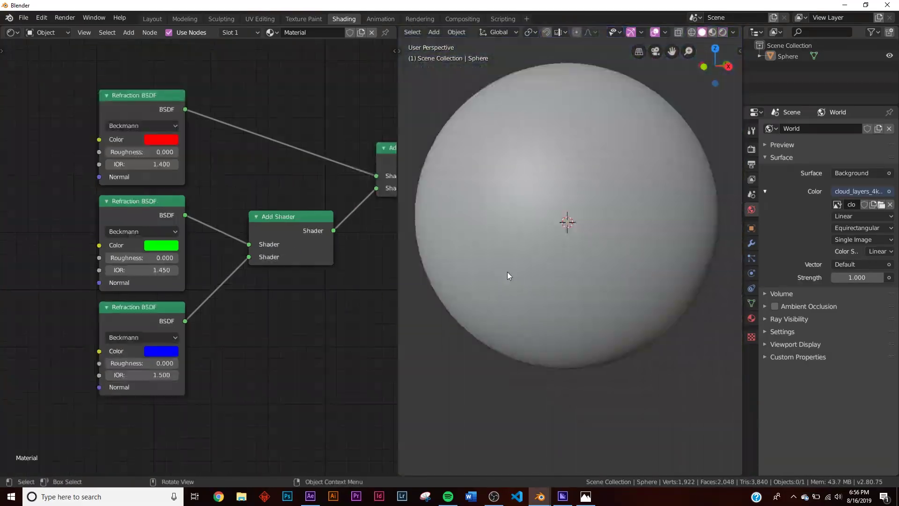
Group the three Refraction BSDFs and both Add Shader nodes into one node group.
{"action": "scroll", "coordinate": [311, 262], "scroll_direction": "down", "scroll_amount": 1}
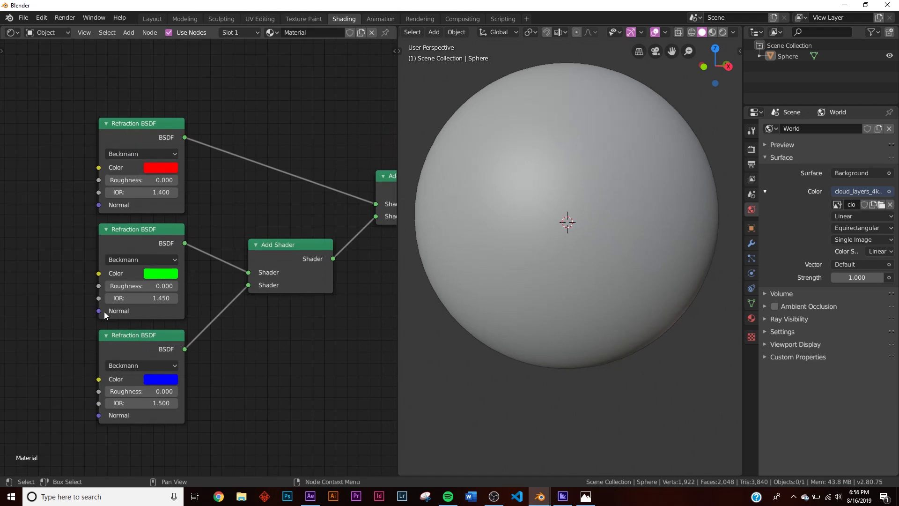
{"action": "scroll", "coordinate": [152, 323], "scroll_direction": "down", "scroll_amount": 2}
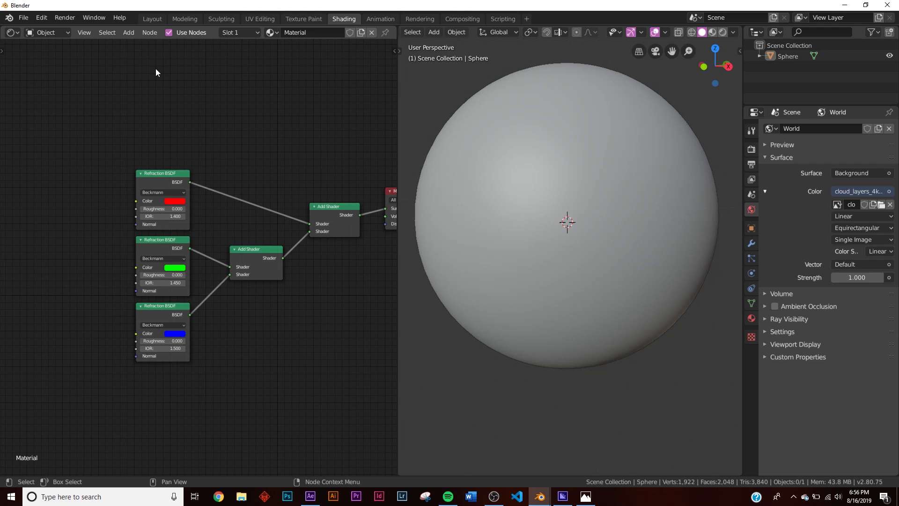
{"action": "middle_click_drag", "start_coordinate": [127, 299], "coordinate": [89, 295]}
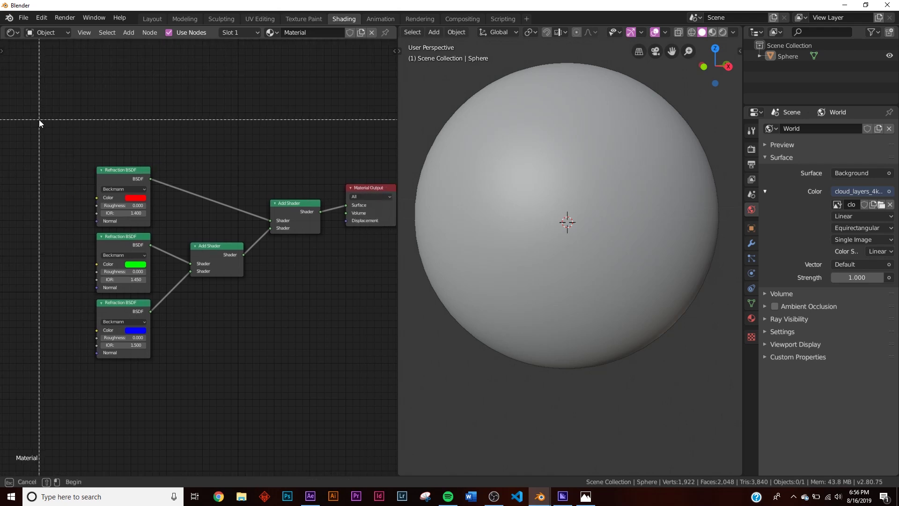
{"action": "left_click_drag", "start_coordinate": [38, 120], "coordinate": [306, 401]}
{"action": "key", "text": "ctrl+g"}
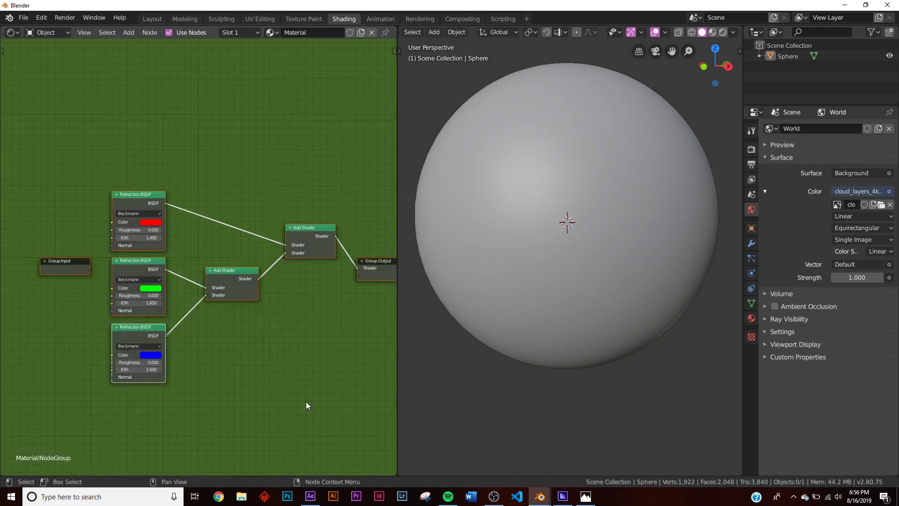
Connect the Color and IOR of each of the three Refraction BSDFs to its own new Group Input socket.
{"action": "scroll", "coordinate": [92, 349], "scroll_direction": "up", "scroll_amount": 3}
{"action": "middle_click_drag", "start_coordinate": [91, 348], "coordinate": [172, 300]}
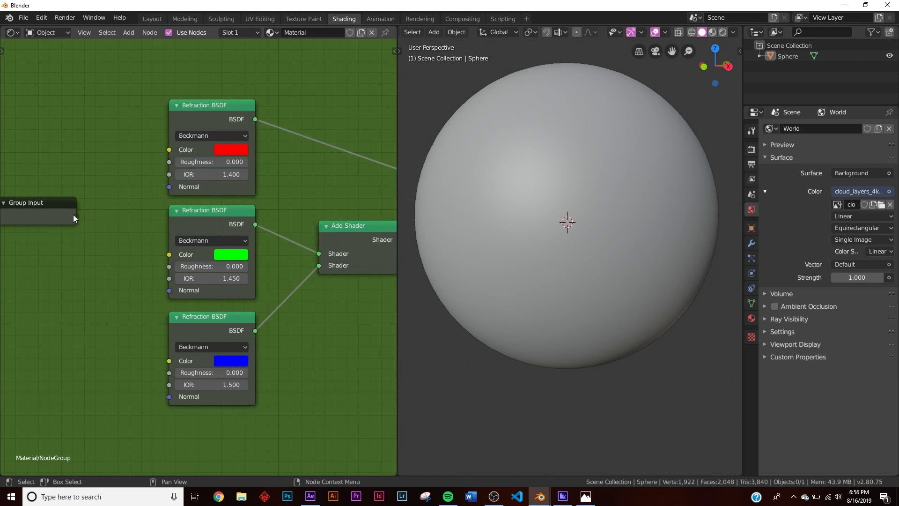
{"action": "left_click_drag", "start_coordinate": [73, 218], "coordinate": [127, 193]}
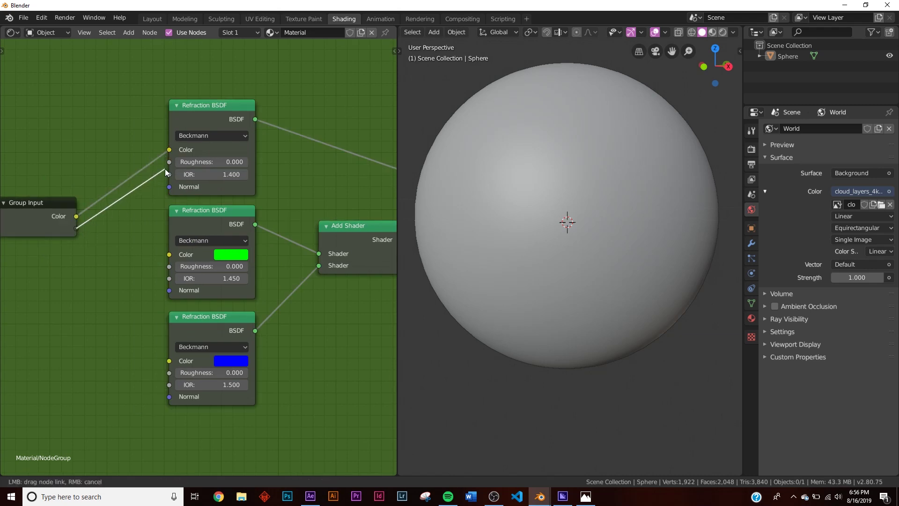
{"action": "left_click_drag", "start_coordinate": [168, 169], "coordinate": [169, 174]}
{"action": "left_click_drag", "start_coordinate": [75, 241], "coordinate": [161, 255]}
{"action": "left_click_drag", "start_coordinate": [76, 252], "coordinate": [110, 262]}
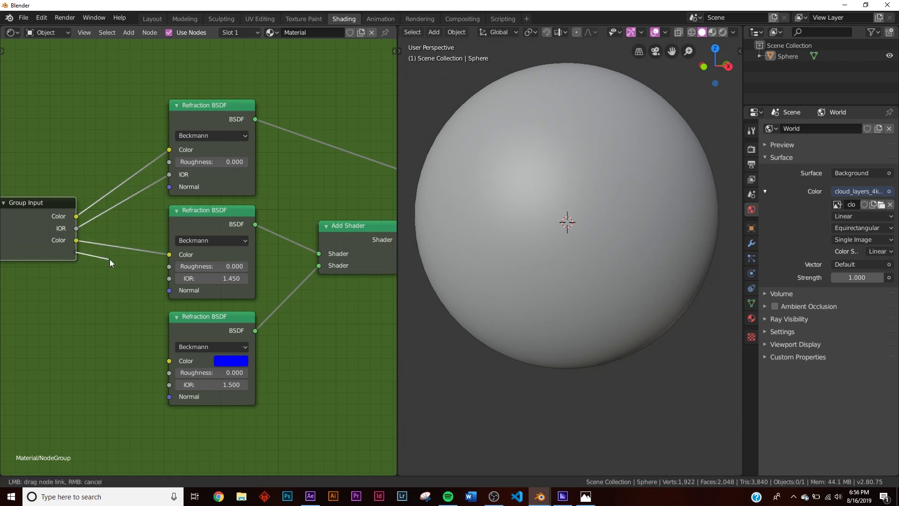
{"action": "left_click_drag", "start_coordinate": [170, 280], "coordinate": [169, 278]}
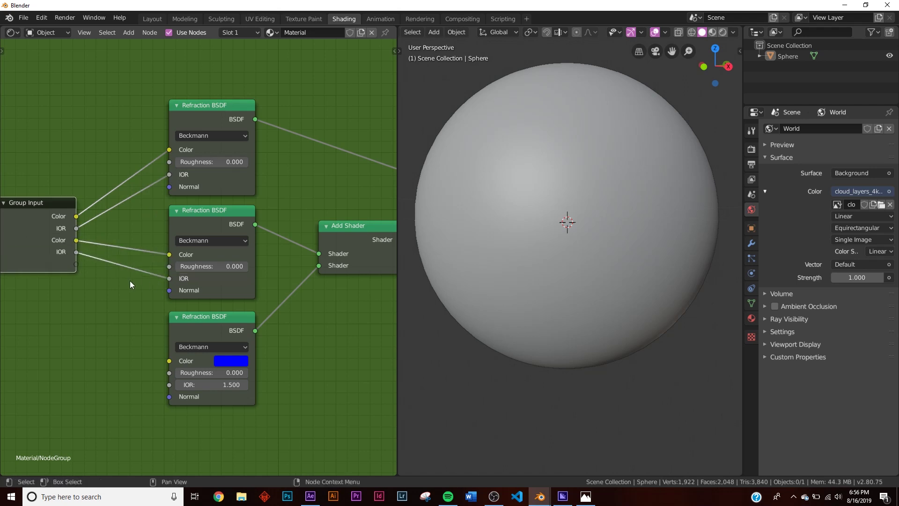
{"action": "left_click_drag", "start_coordinate": [76, 264], "coordinate": [119, 314]}
{"action": "left_click_drag", "start_coordinate": [169, 364], "coordinate": [169, 361]}
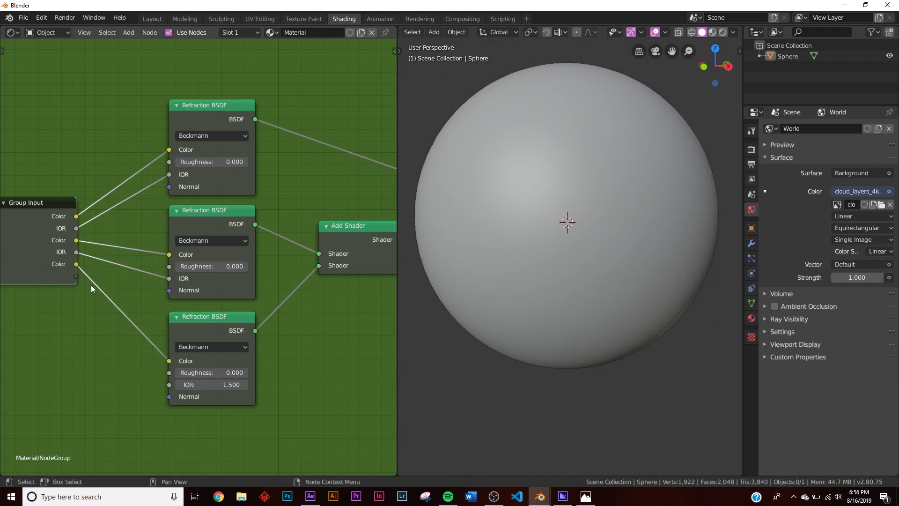
{"action": "left_click_drag", "start_coordinate": [78, 280], "coordinate": [169, 384]}
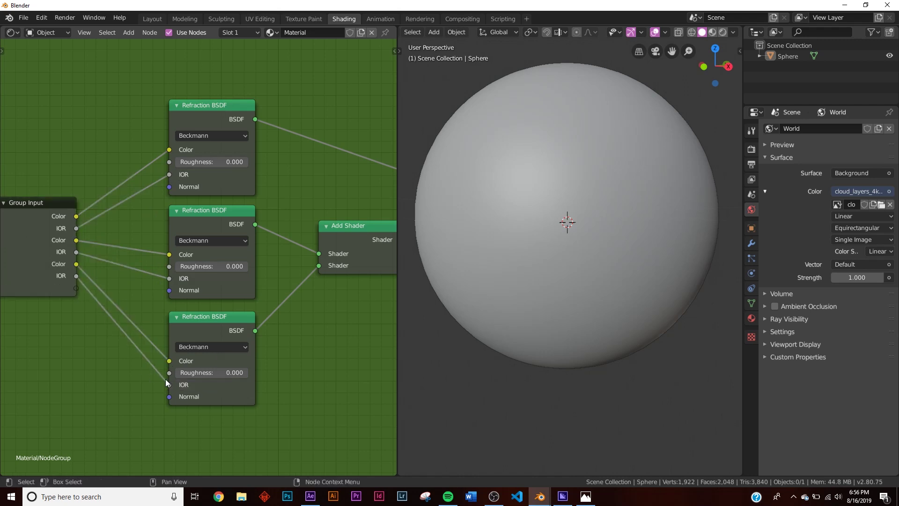
Add a Roughness group input linked to the upper and lowest BSDFs' Roughness and the middle BSDF's IOR, and leave the group.
{"action": "scroll", "coordinate": [119, 283], "scroll_direction": "up", "scroll_amount": 2}
{"action": "left_click_drag", "start_coordinate": [54, 293], "coordinate": [168, 148]}
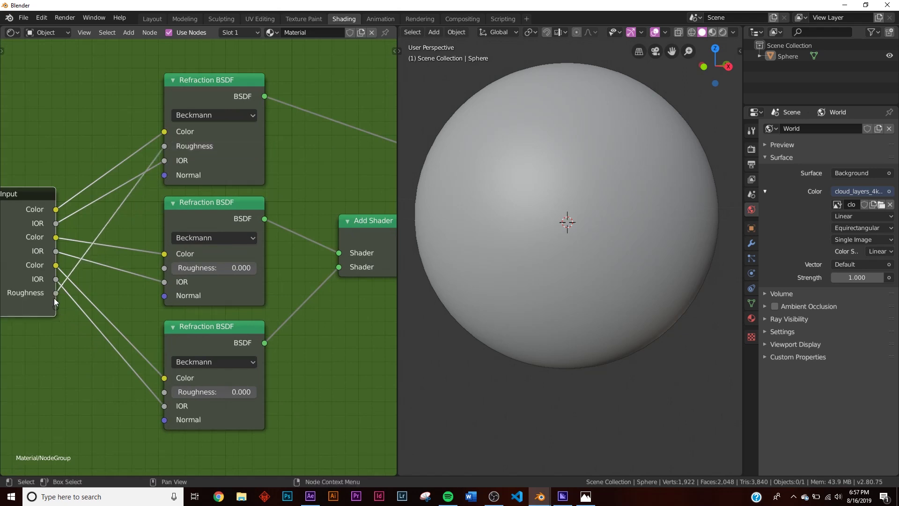
{"action": "left_click_drag", "start_coordinate": [55, 293], "coordinate": [164, 281]}
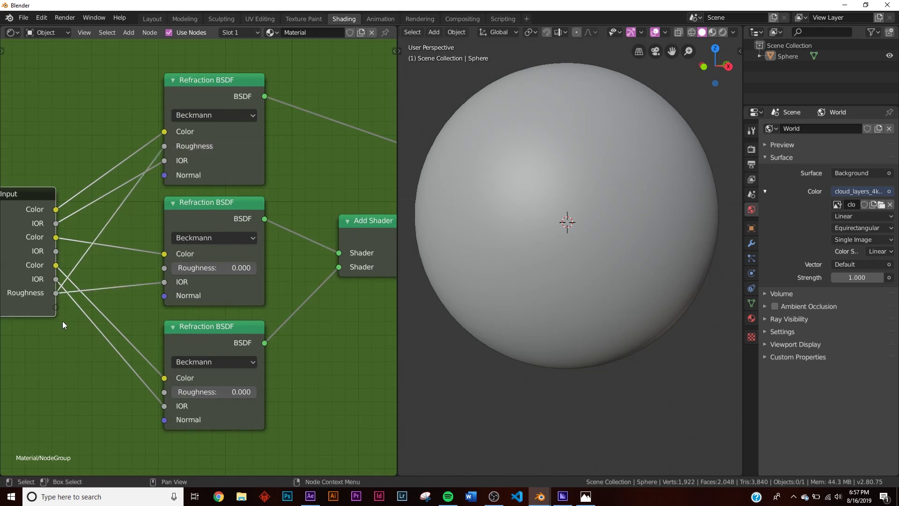
{"action": "left_click_drag", "start_coordinate": [56, 293], "coordinate": [105, 364]}
{"action": "left_click_drag", "start_coordinate": [153, 392], "coordinate": [162, 392]}
{"action": "key", "text": "Tab"}
{"action": "scroll", "coordinate": [232, 288], "scroll_direction": "up", "scroll_amount": 4}
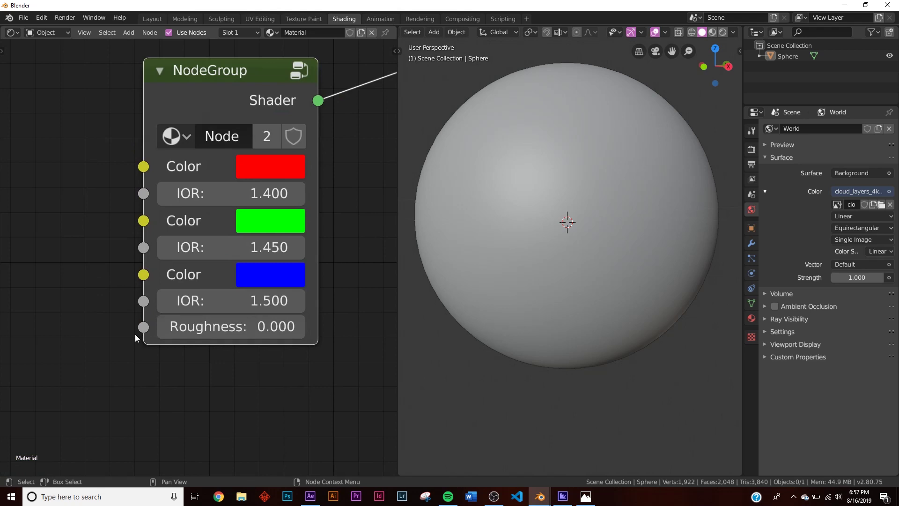
Reopen the node group, add one shared Normal group input linked to all three Refraction BSDFs, and leave the group.
{"action": "key", "text": "Tab"}
{"action": "scroll", "coordinate": [134, 334], "scroll_direction": "down", "scroll_amount": 5}
{"action": "middle_click_drag", "start_coordinate": [99, 324], "coordinate": [159, 312]}
{"action": "scroll", "coordinate": [158, 312], "scroll_direction": "up", "scroll_amount": 2}
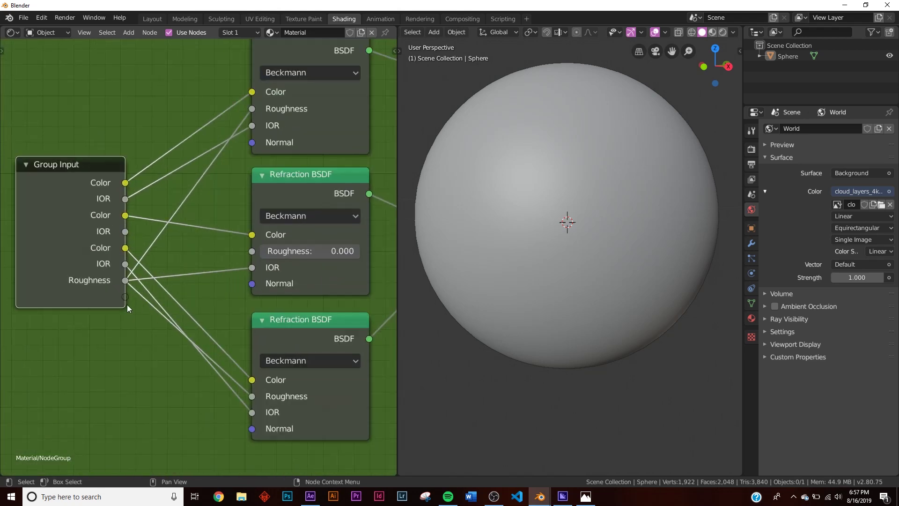
{"action": "left_click_drag", "start_coordinate": [126, 299], "coordinate": [252, 143]}
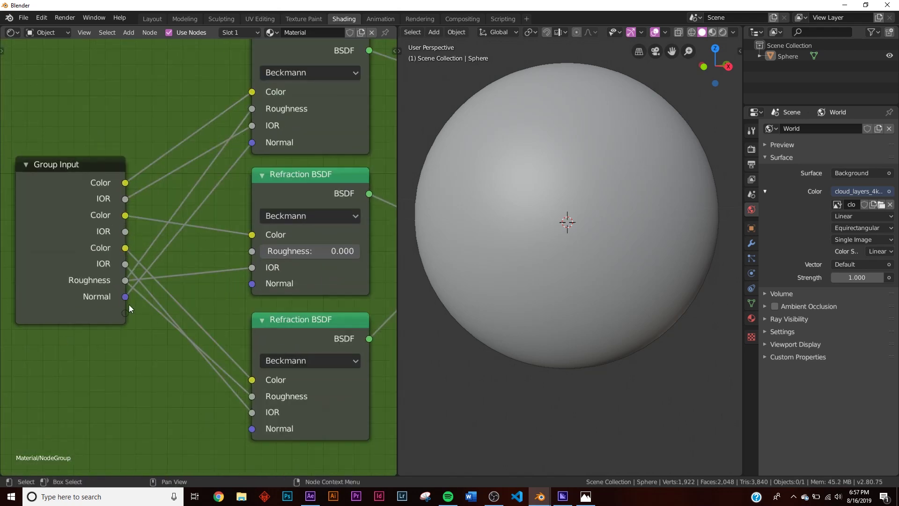
{"action": "left_click_drag", "start_coordinate": [125, 299], "coordinate": [252, 283]}
{"action": "left_click_drag", "start_coordinate": [126, 297], "coordinate": [252, 429]}
{"action": "key", "text": "Tab"}
{"action": "scroll", "coordinate": [246, 342], "scroll_direction": "up", "scroll_amount": 2}
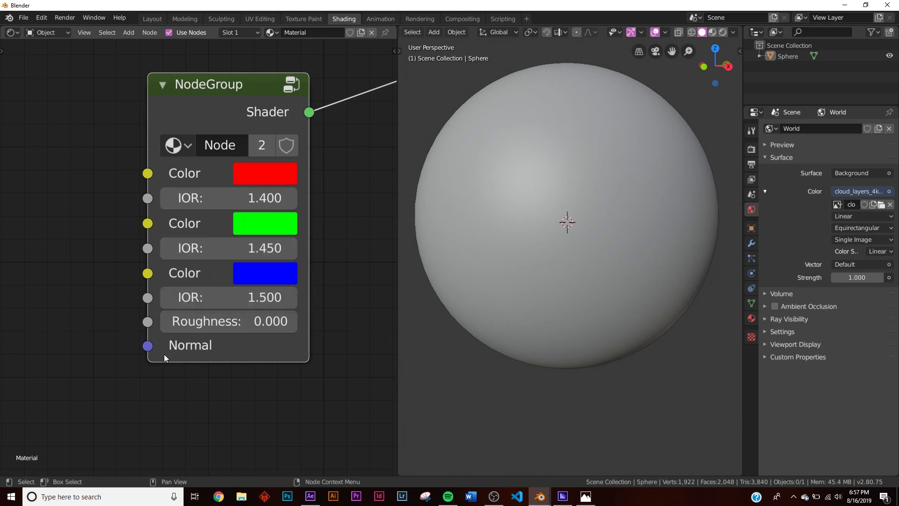
{"action": "scroll", "coordinate": [164, 354], "scroll_direction": "down", "scroll_amount": 2}
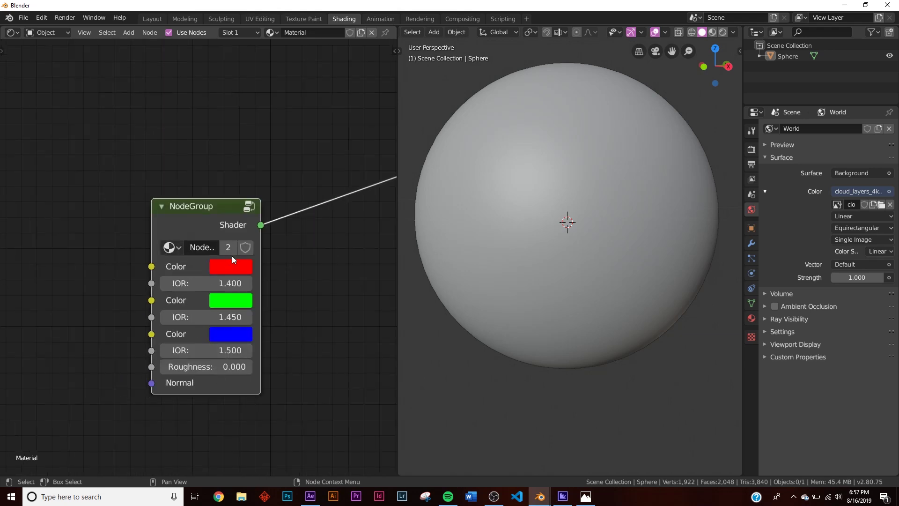
Switch the viewport to Look Dev shading and view the sphere from another angle.
{"action": "key", "text": "z"}
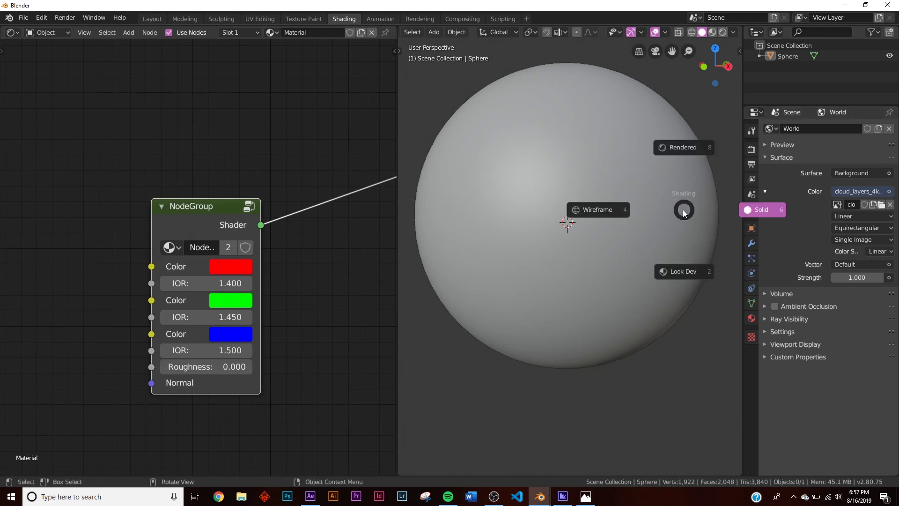
{"action": "left_click", "coordinate": [659, 284]}
{"action": "mouse_move", "coordinate": [604, 240]}
{"action": "middle_mouse_down"}
{"action": "mouse_move", "coordinate": [597, 261]}
{"action": "mouse_move", "coordinate": [611, 198]}
{"action": "mouse_move", "coordinate": [661, 217]}
{"action": "mouse_move", "coordinate": [608, 222]}
{"action": "mouse_move", "coordinate": [653, 226]}
{"action": "mouse_move", "coordinate": [623, 191]}
{"action": "mouse_move", "coordinate": [627, 260]}
{"action": "mouse_move", "coordinate": [593, 210]}
{"action": "middle_mouse_up"}
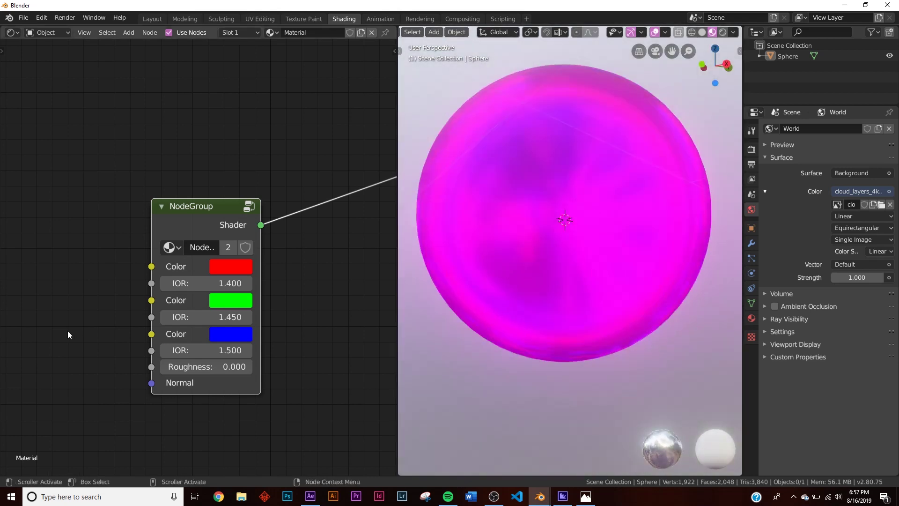
Add a Bump node and connect its Normal output to the node group's Normal input.
{"action": "middle_click_drag", "start_coordinate": [100, 345], "coordinate": [173, 312]}
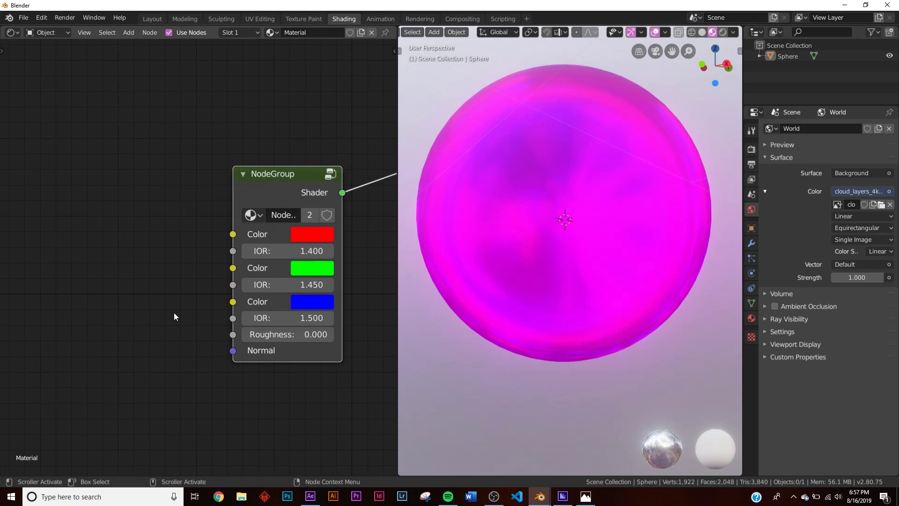
{"action": "key", "text": "shift+a"}
{"action": "left_click", "coordinate": [142, 294]}
{"action": "type", "text": "bump"}
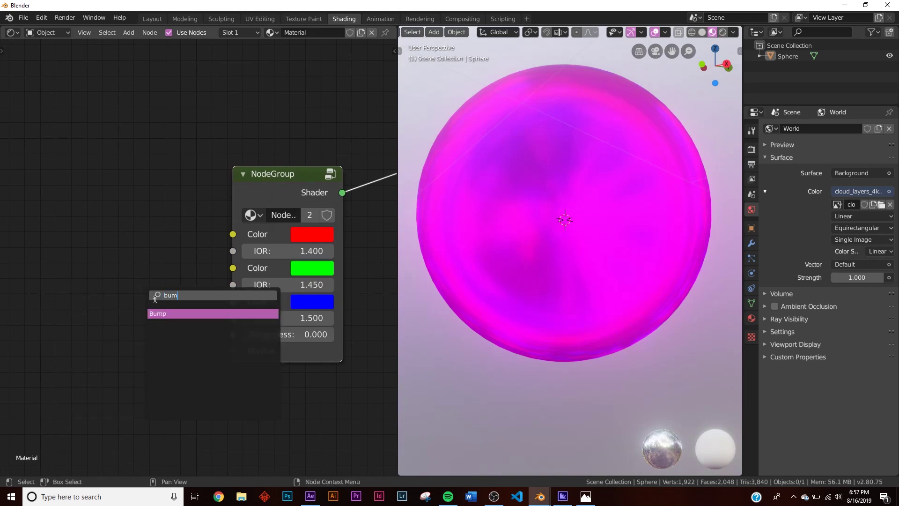
{"action": "key", "text": "Return"}
{"action": "left_click_drag", "start_coordinate": [177, 345], "coordinate": [228, 351]}
Add a ColorRamp node before the Bump node and connect its Color output to the Bump's Height.
{"action": "middle_click_drag", "start_coordinate": [220, 353], "coordinate": [363, 295]}
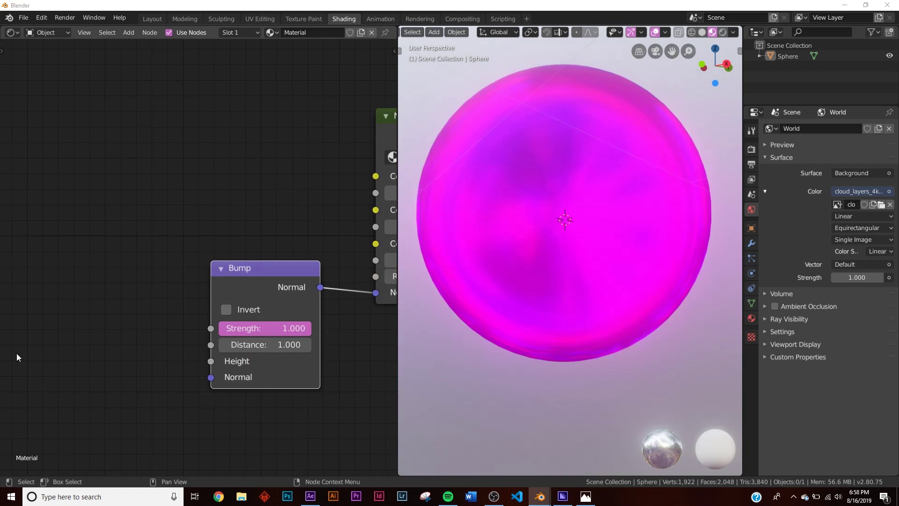
{"action": "left_click", "coordinate": [136, 294]}
{"action": "key", "text": "shift+a"}
{"action": "left_click", "coordinate": [136, 294]}
{"action": "type", "text": "col"}
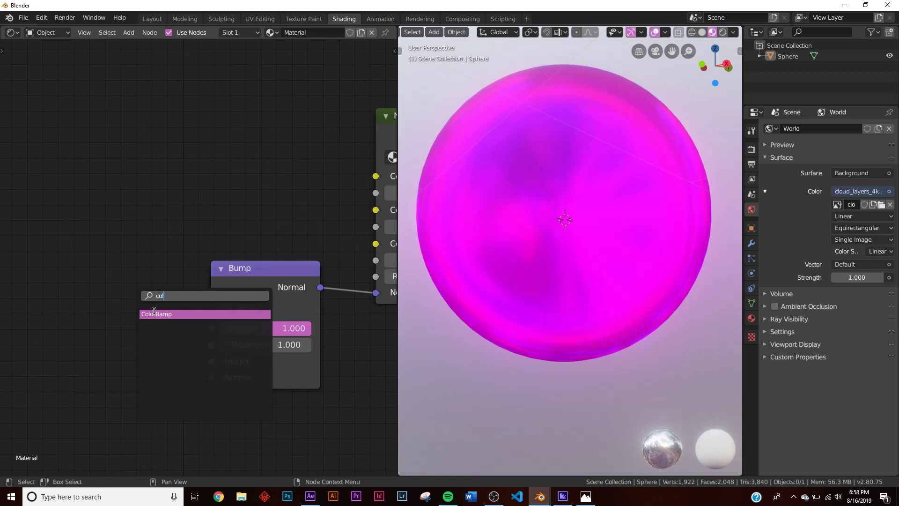
{"action": "left_click", "coordinate": [154, 313]}
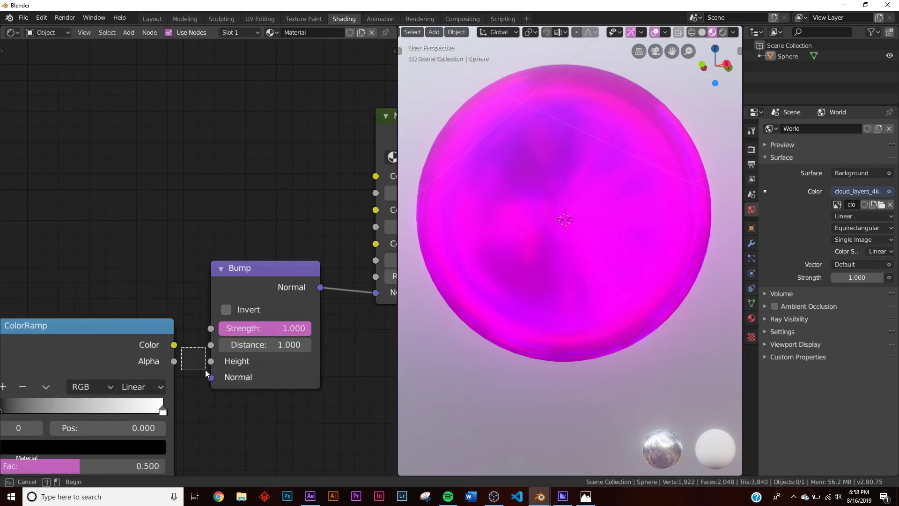
{"action": "left_click_drag", "start_coordinate": [174, 345], "coordinate": [210, 361]}
Add a Noise Texture node and connect its Color output to the ColorRamp's Fac input.
{"action": "middle_click_drag", "start_coordinate": [219, 367], "coordinate": [369, 268]}
{"action": "key", "text": "shift+a"}
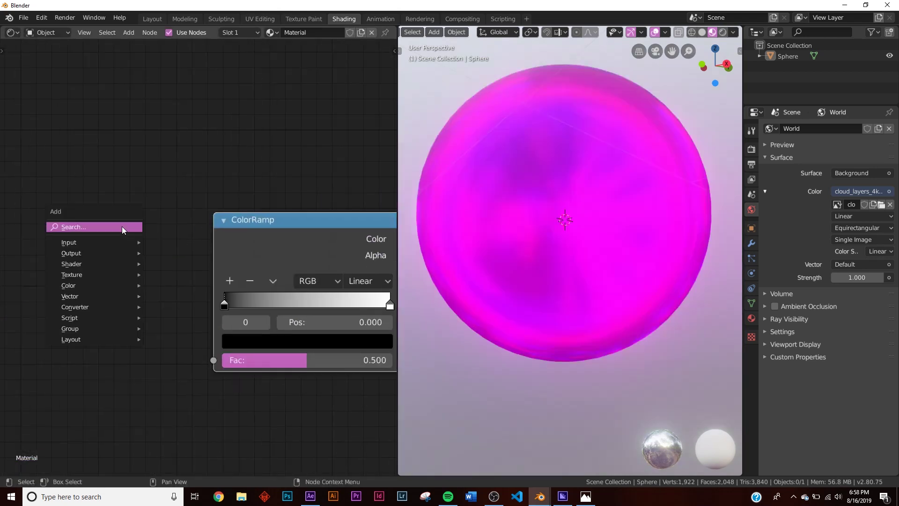
{"action": "left_click", "coordinate": [122, 226]}
{"action": "type", "text": "noi"}
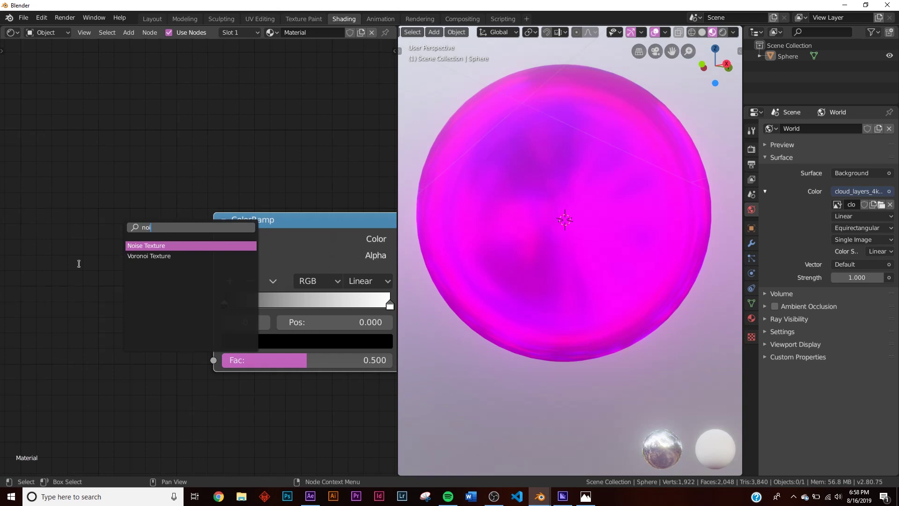
{"action": "left_click", "coordinate": [140, 246]}
{"action": "left_click", "coordinate": [167, 302]}
{"action": "left_click_drag", "start_coordinate": [141, 305], "coordinate": [215, 360]}
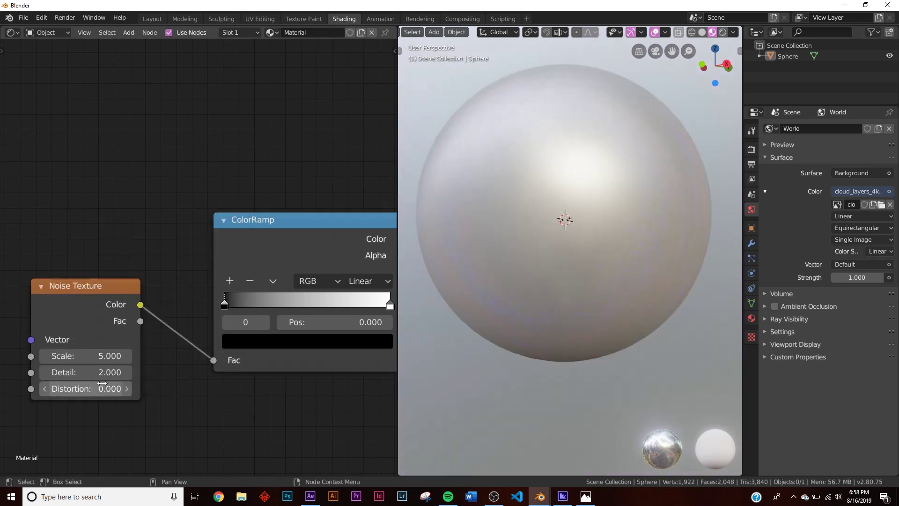
Set the Noise Texture's Detail to 16, Scale to 22.5 and Distortion to 4.8, and move the ColorRamp's black stop to about 0.437.
{"action": "left_click_drag", "start_coordinate": [83, 365], "coordinate": [281, 366]}
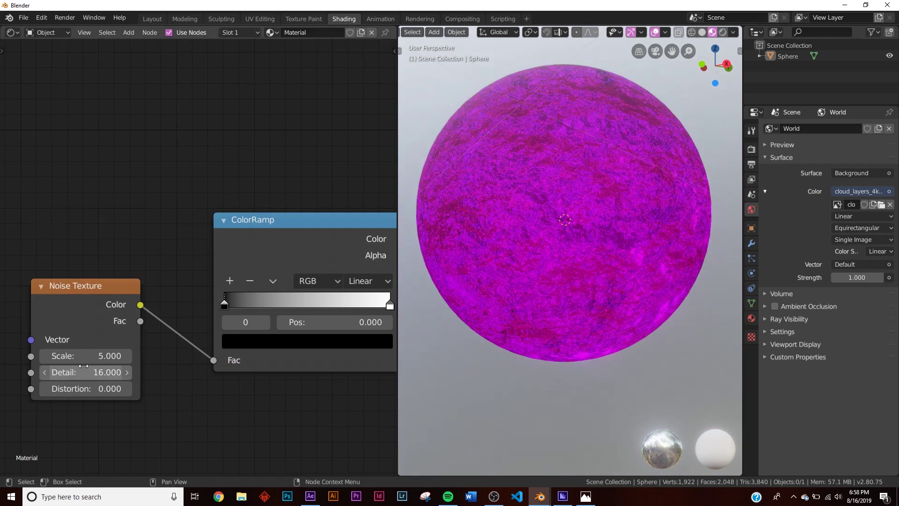
{"action": "left_click_drag", "start_coordinate": [224, 306], "coordinate": [296, 302]}
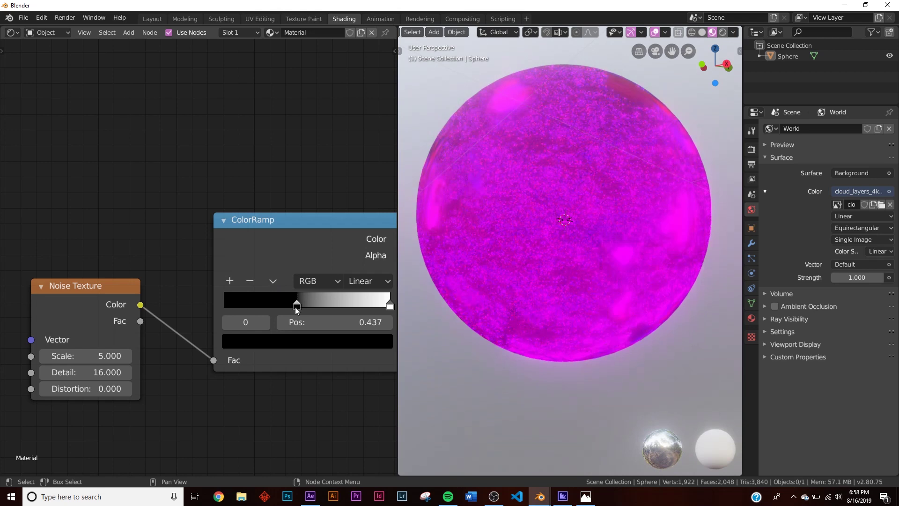
{"action": "left_click_drag", "start_coordinate": [85, 355], "coordinate": [121, 356]}
{"action": "left_click_drag", "start_coordinate": [89, 388], "coordinate": [111, 388]}
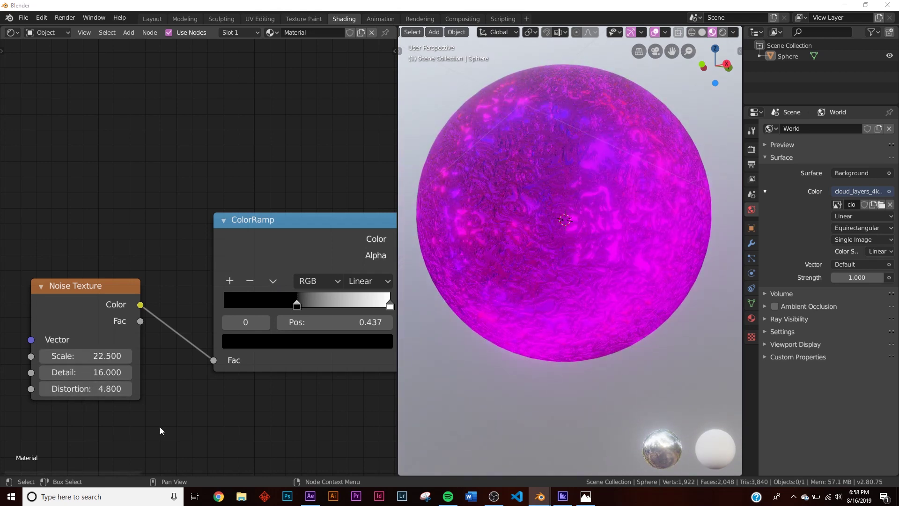
Set the Noise Texture's Scale to 0.9, Detail to 6.8 and Distortion to 7, and move the ColorRamp's black stop to about 0.465.
{"action": "mouse_move", "coordinate": [93, 355]}
{"action": "left_mouse_down"}
{"action": "mouse_move", "coordinate": [52, 356]}
{"action": "mouse_move", "coordinate": [102, 355]}
{"action": "mouse_move", "coordinate": [46, 356]}
{"action": "left_mouse_up"}
{"action": "left_click", "coordinate": [93, 353]}
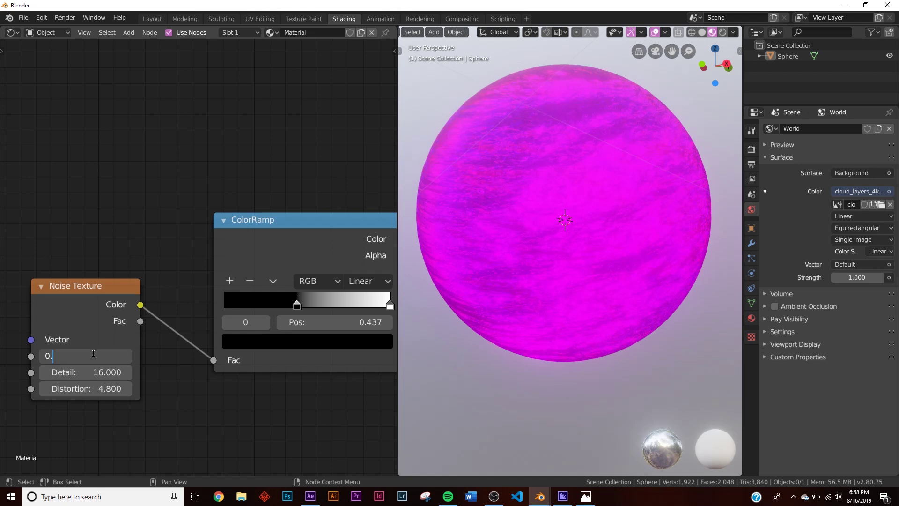
{"action": "key", "text": "Return"}
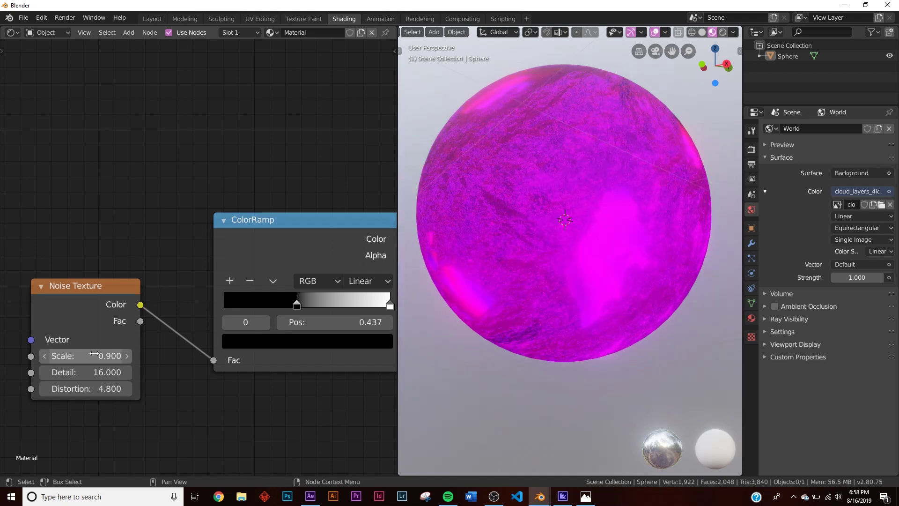
{"action": "left_click", "coordinate": [86, 389]}
{"action": "type", "text": "7"}
{"action": "key", "text": "Return"}
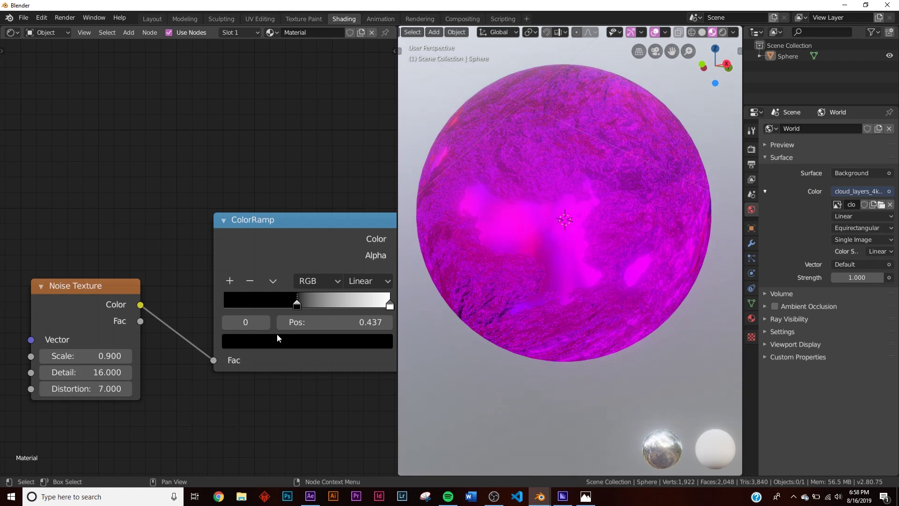
{"action": "middle_click_drag", "start_coordinate": [283, 337], "coordinate": [200, 351]}
{"action": "mouse_move", "coordinate": [212, 319]}
{"action": "left_mouse_down"}
{"action": "mouse_move", "coordinate": [192, 320]}
{"action": "mouse_move", "coordinate": [217, 323]}
{"action": "left_mouse_up"}
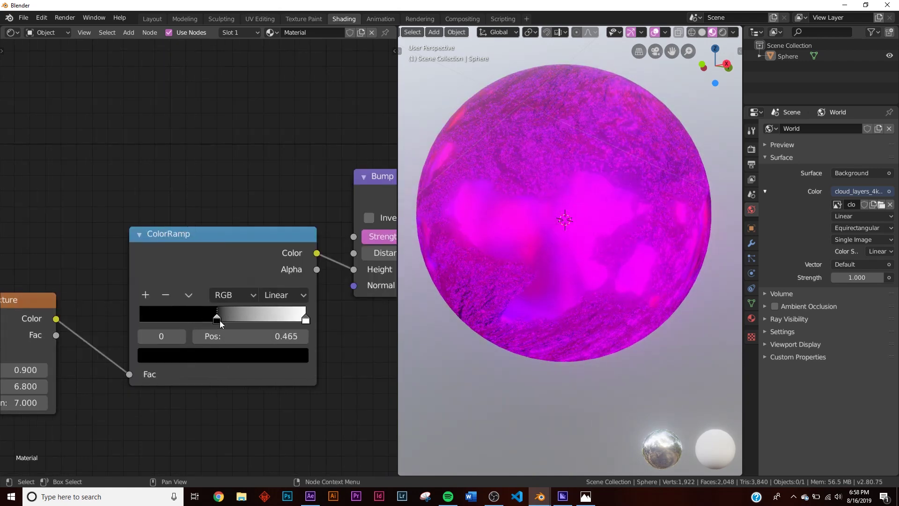
Switch the viewport to Rendered shading and view the bumpy sphere from several angles.
{"action": "mouse_move", "coordinate": [599, 293]}
{"action": "middle_mouse_down"}
{"action": "mouse_move", "coordinate": [538, 275]}
{"action": "mouse_move", "coordinate": [525, 321]}
{"action": "mouse_move", "coordinate": [613, 320]}
{"action": "mouse_move", "coordinate": [611, 297]}
{"action": "middle_mouse_up"}
{"action": "key", "text": "z"}
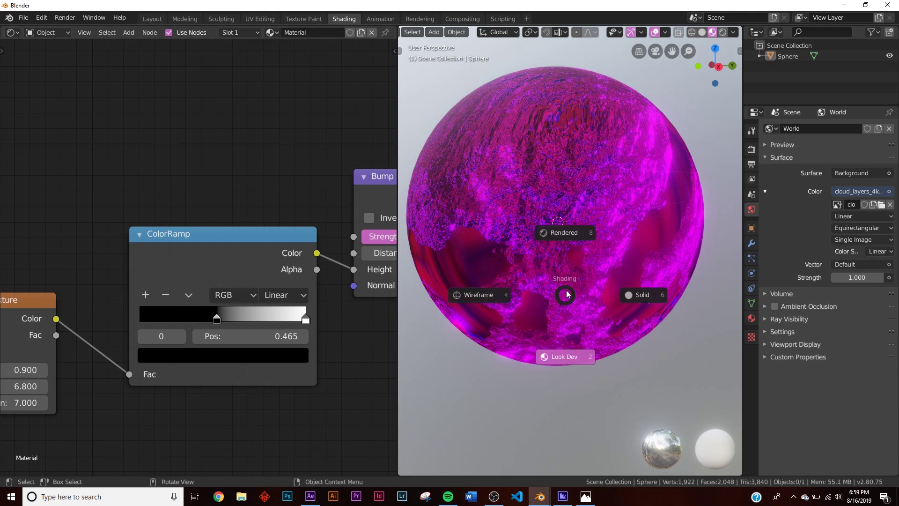
{"action": "left_click", "coordinate": [564, 232]}
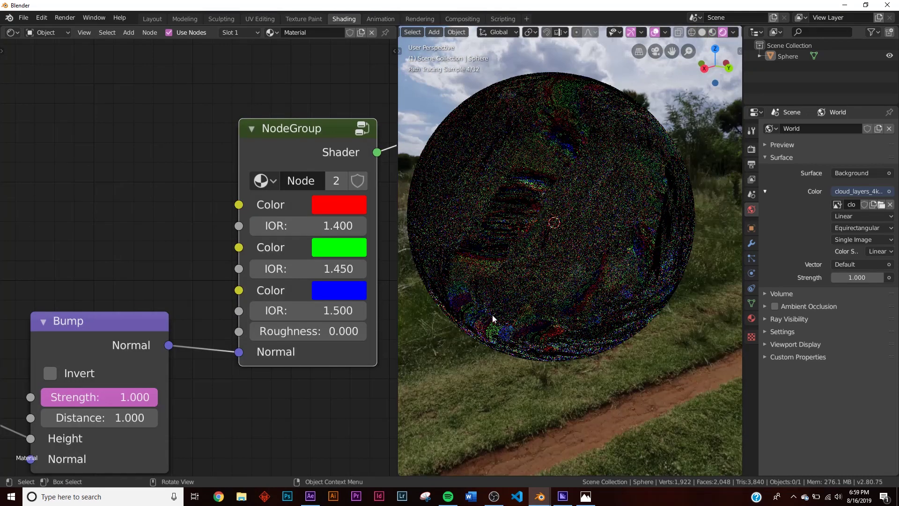
{"action": "mouse_move", "coordinate": [527, 304]}
{"action": "middle_mouse_down"}
{"action": "mouse_move", "coordinate": [620, 236]}
{"action": "mouse_move", "coordinate": [601, 251]}
{"action": "middle_mouse_up"}
Reduce the Bump node's Strength to 0.058, compare it with 0, and settle on 0.032.
{"action": "mouse_move", "coordinate": [261, 469]}
{"action": "middle_mouse_down"}
{"action": "mouse_move", "coordinate": [116, 339]}
{"action": "mouse_move", "coordinate": [320, 321]}
{"action": "middle_mouse_up"}
{"action": "left_click_drag", "start_coordinate": [213, 232], "coordinate": [106, 232]}
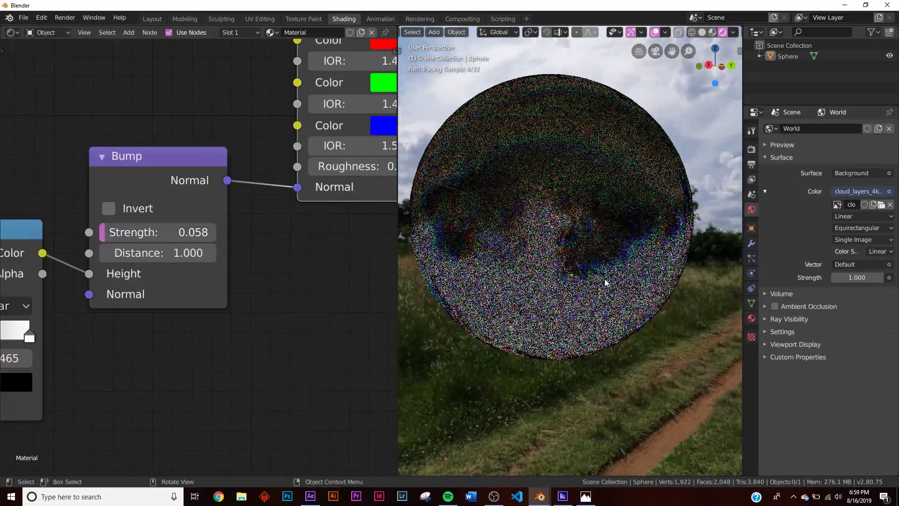
{"action": "scroll", "coordinate": [605, 282], "scroll_direction": "up", "scroll_amount": 3}
{"action": "scroll", "coordinate": [605, 282], "scroll_direction": "down", "scroll_amount": 3}
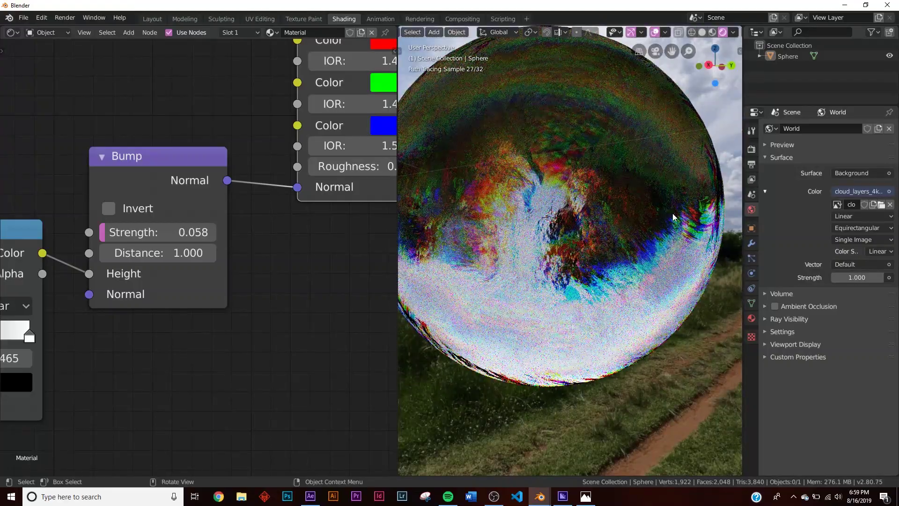
{"action": "left_click_drag", "start_coordinate": [212, 232], "coordinate": [178, 232]}
{"action": "mouse_move", "coordinate": [551, 217]}
{"action": "middle_mouse_down"}
{"action": "mouse_move", "coordinate": [588, 277]}
{"action": "mouse_move", "coordinate": [585, 245]}
{"action": "mouse_move", "coordinate": [576, 257]}
{"action": "middle_mouse_up"}
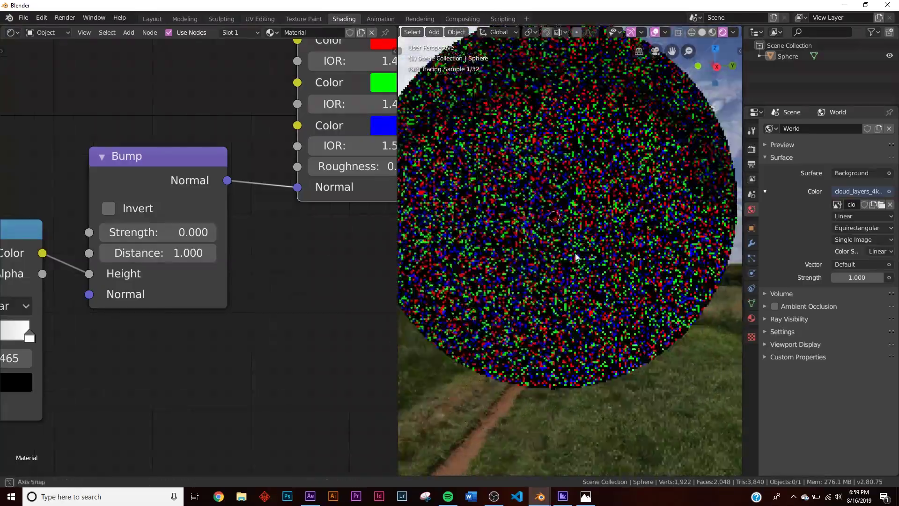
{"action": "left_click_drag", "start_coordinate": [134, 238], "coordinate": [162, 237]}
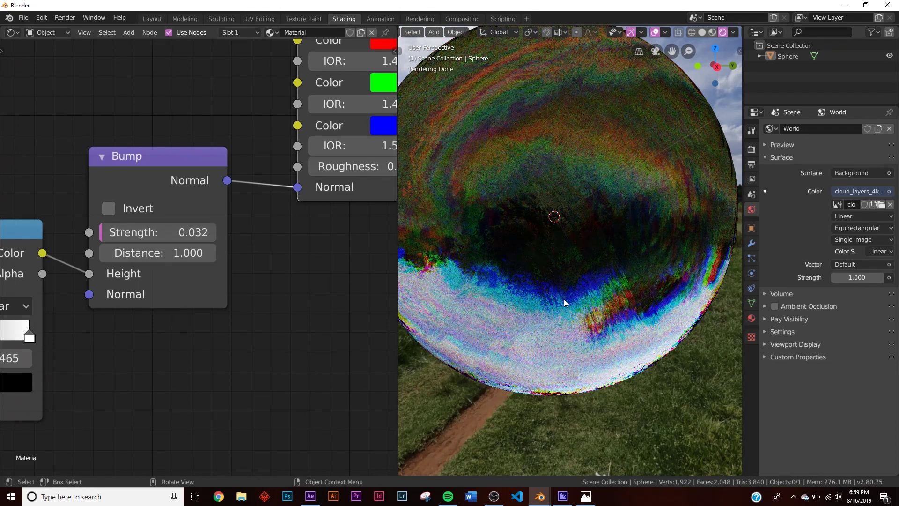
Duplicate the ColorRamp node and place the copy above the Bump node.
{"action": "scroll", "coordinate": [182, 221], "scroll_direction": "down", "scroll_amount": 3}
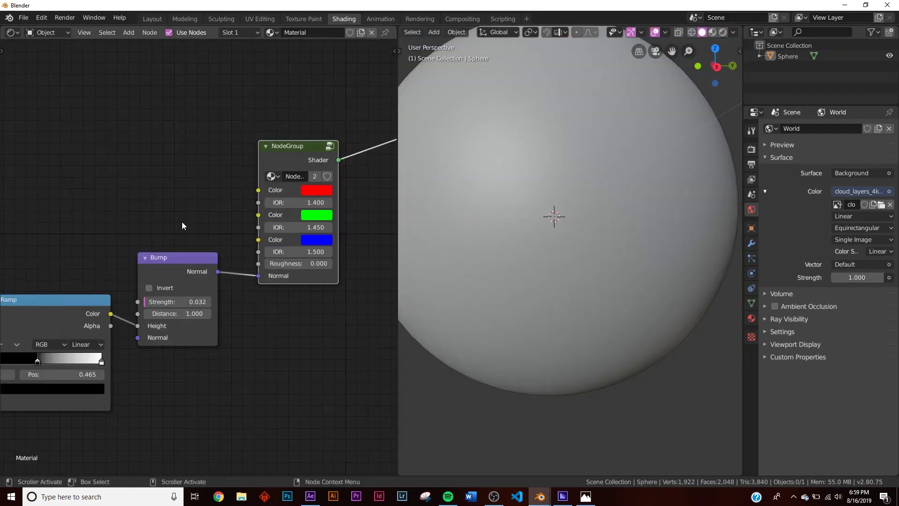
{"action": "middle_click_drag", "start_coordinate": [178, 241], "coordinate": [202, 240]}
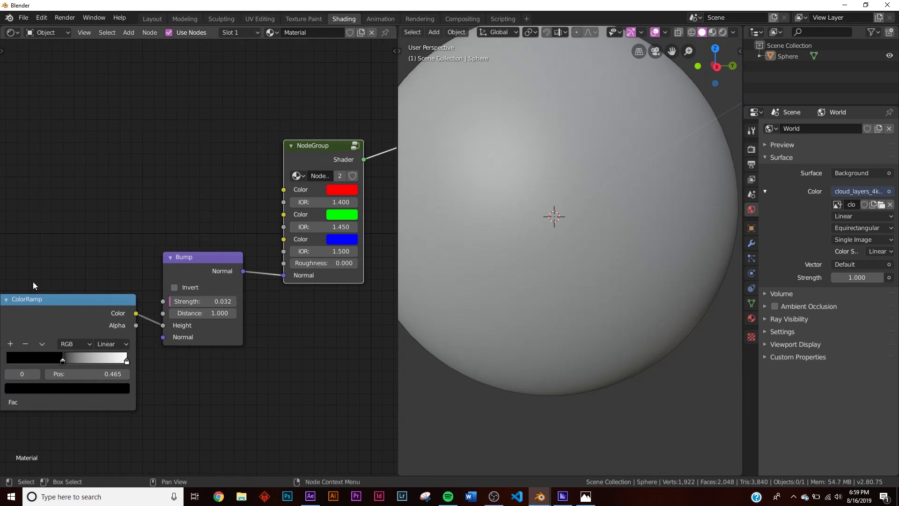
{"action": "middle_click_drag", "start_coordinate": [38, 299], "coordinate": [101, 290]}
{"action": "key", "text": "shift+d"}
{"action": "left_click", "coordinate": [174, 109]}
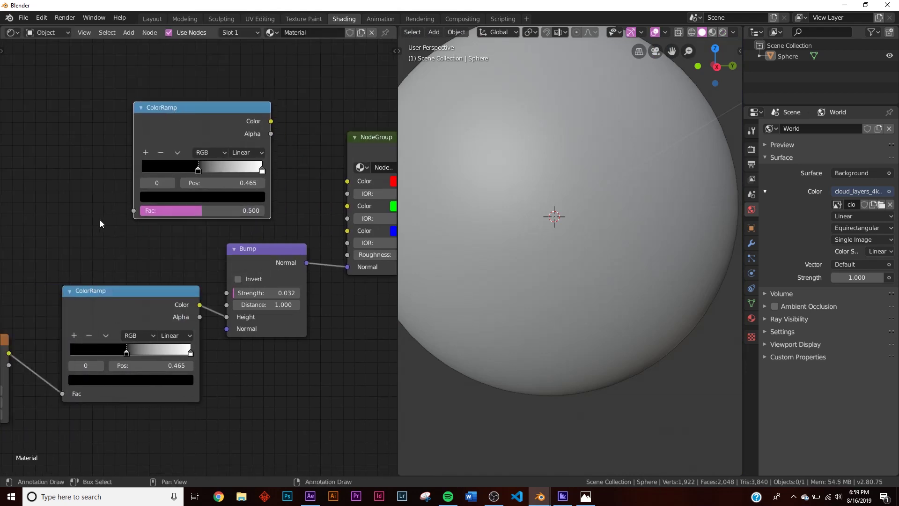
Connect the Noise Texture's Color output to the duplicated ColorRamp's Fac, and the ramp's Color output to the node group's Roughness.
{"action": "middle_click_drag", "start_coordinate": [32, 336], "coordinate": [148, 340]}
{"action": "left_click_drag", "start_coordinate": [123, 358], "coordinate": [251, 215]}
{"action": "middle_click_drag", "start_coordinate": [274, 208], "coordinate": [390, 262]}
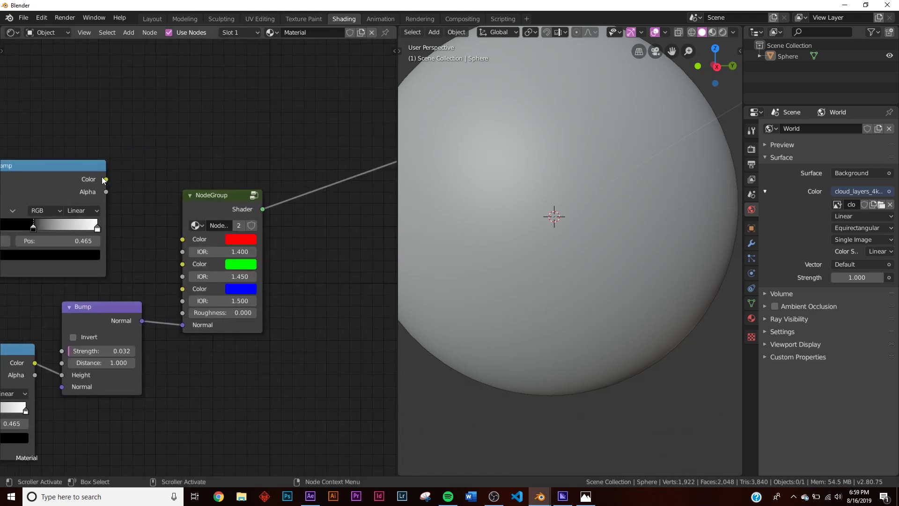
{"action": "left_click_drag", "start_coordinate": [106, 180], "coordinate": [139, 216]}
{"action": "left_click_drag", "start_coordinate": [162, 289], "coordinate": [182, 312]}
Switch the viewport to Look Dev shading and set the roughness ColorRamp's interpolation to B-Spline.
{"action": "key", "text": "z"}
{"action": "left_click", "coordinate": [597, 286]}
{"action": "middle_click_drag", "start_coordinate": [130, 224], "coordinate": [273, 248]}
{"action": "scroll", "coordinate": [212, 246], "scroll_direction": "up", "scroll_amount": 4}
{"action": "left_click", "coordinate": [244, 233]}
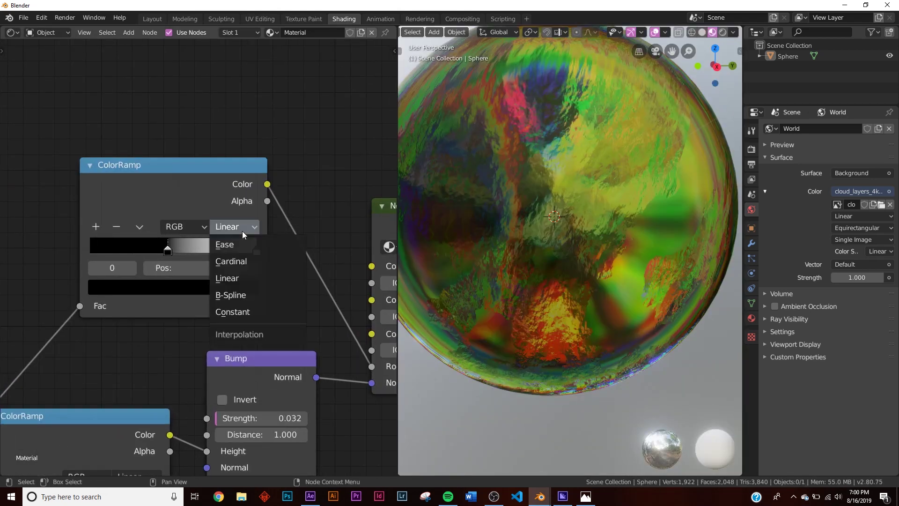
{"action": "left_click", "coordinate": [251, 294]}
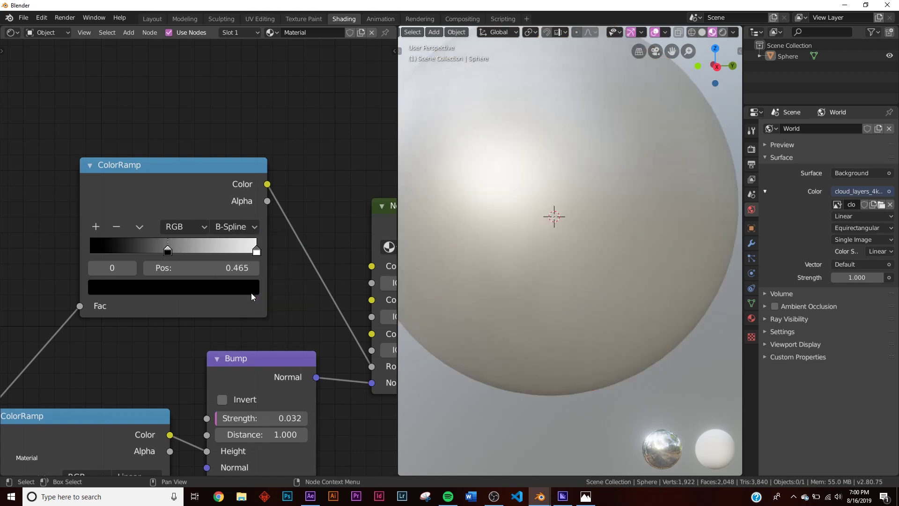
Switch the viewport to Rendered shading and move the roughness ColorRamp's black stop to about 0.551.
{"action": "scroll", "coordinate": [572, 223], "scroll_direction": "down", "scroll_amount": 3}
{"action": "key", "text": "z"}
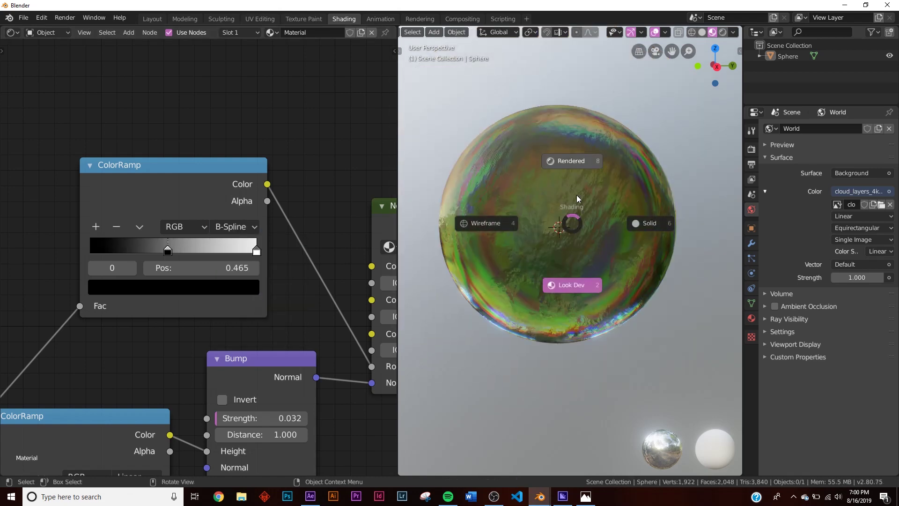
{"action": "left_click", "coordinate": [577, 195]}
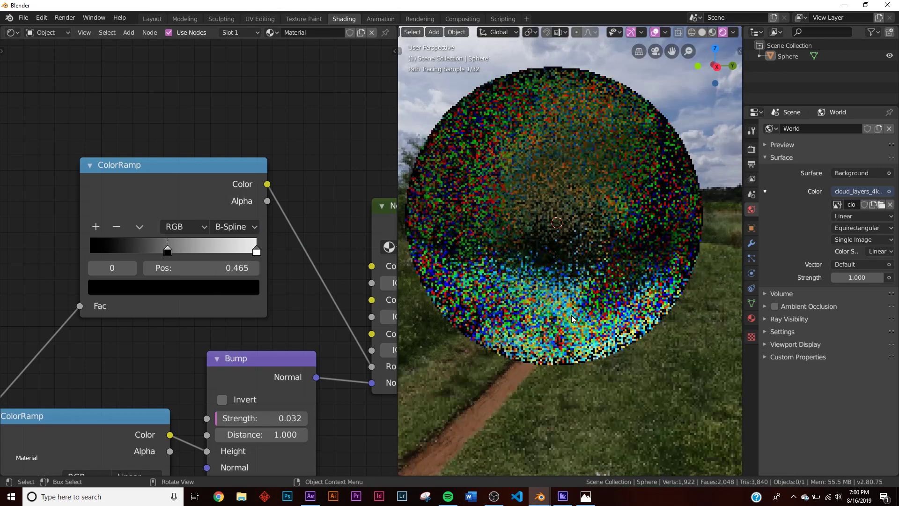
{"action": "scroll", "coordinate": [602, 281], "scroll_direction": "up", "scroll_amount": 3}
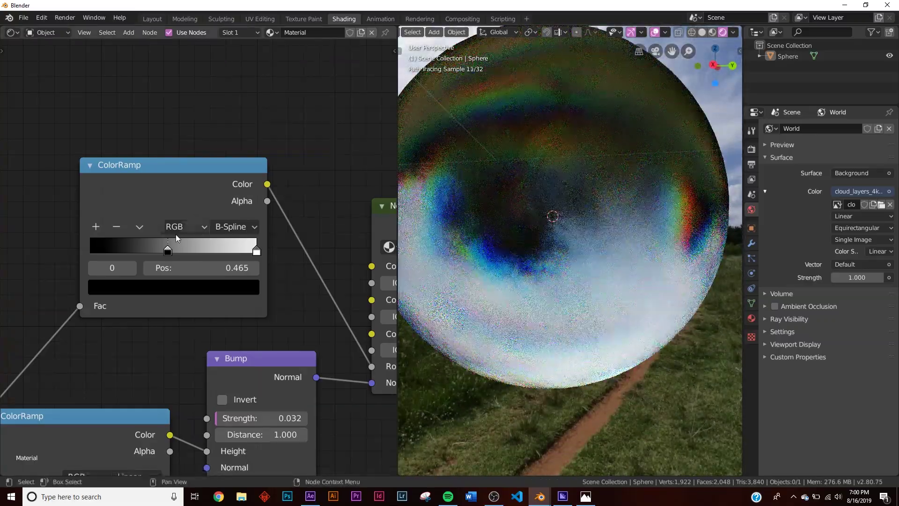
{"action": "left_click_drag", "start_coordinate": [169, 251], "coordinate": [184, 254]}
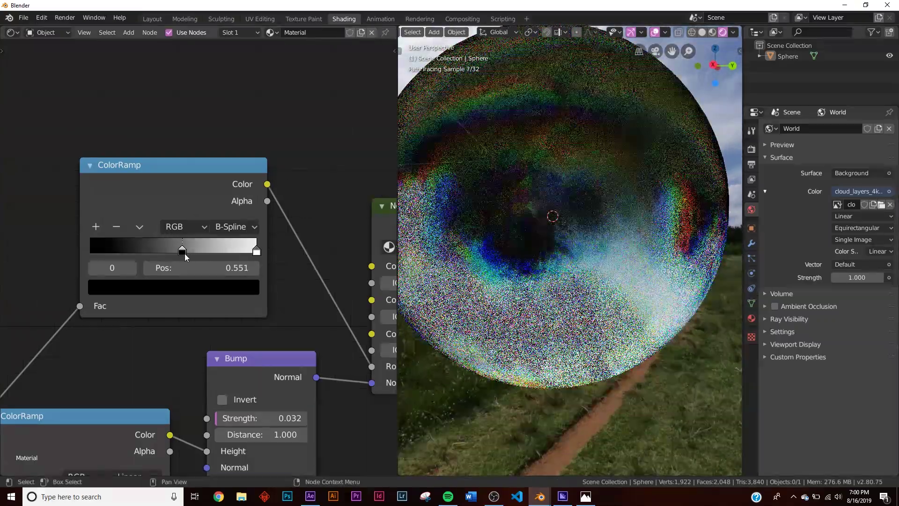
{"action": "mouse_move", "coordinate": [558, 245]}
{"action": "middle_mouse_down"}
{"action": "mouse_move", "coordinate": [572, 234]}
{"action": "mouse_move", "coordinate": [564, 242]}
{"action": "mouse_move", "coordinate": [591, 247]}
{"action": "mouse_move", "coordinate": [580, 232]}
{"action": "middle_mouse_up"}
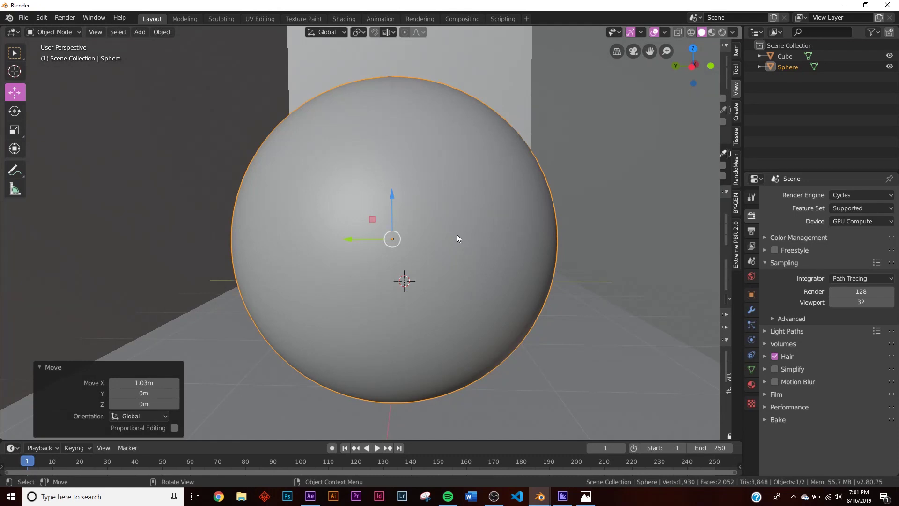
Display the glass sphere inside the checkered cube in Rendered shading and view it from another angle.
{"action": "key", "text": "z"}
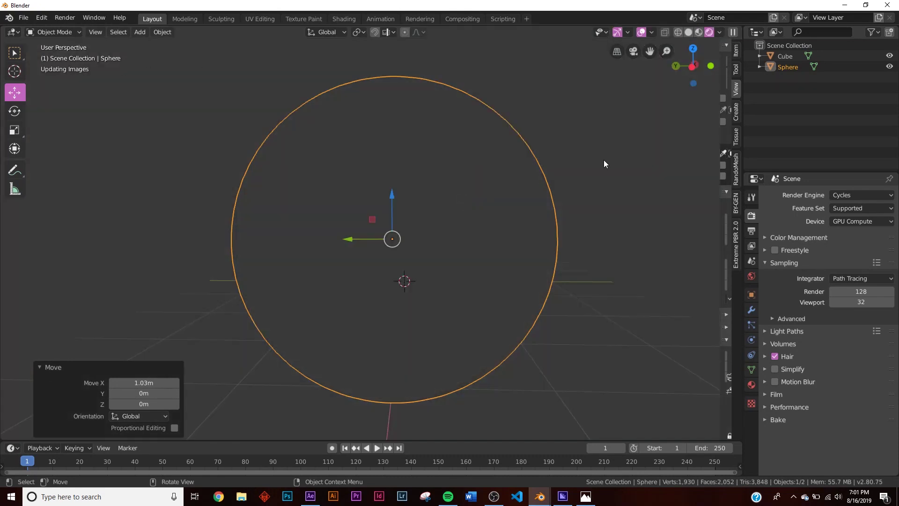
{"action": "left_click", "coordinate": [608, 158]}
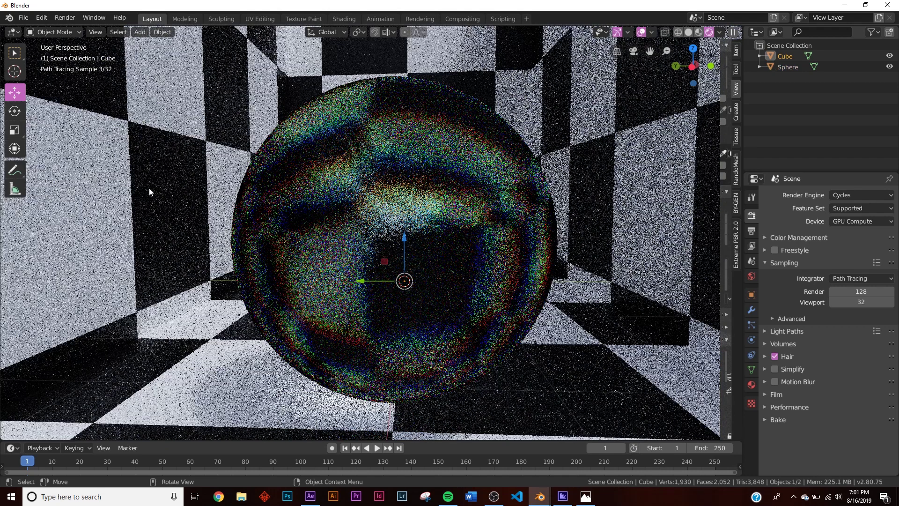
{"action": "middle_click_drag", "start_coordinate": [485, 296], "coordinate": [511, 261]}
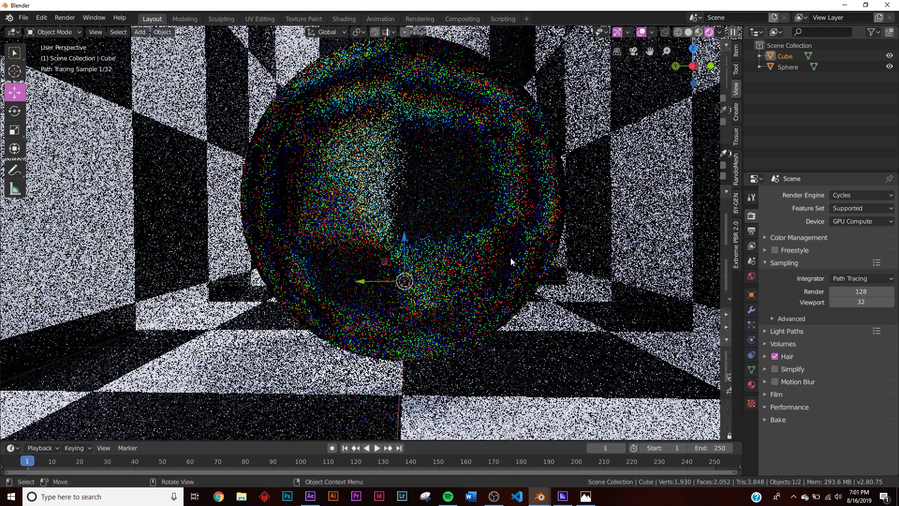